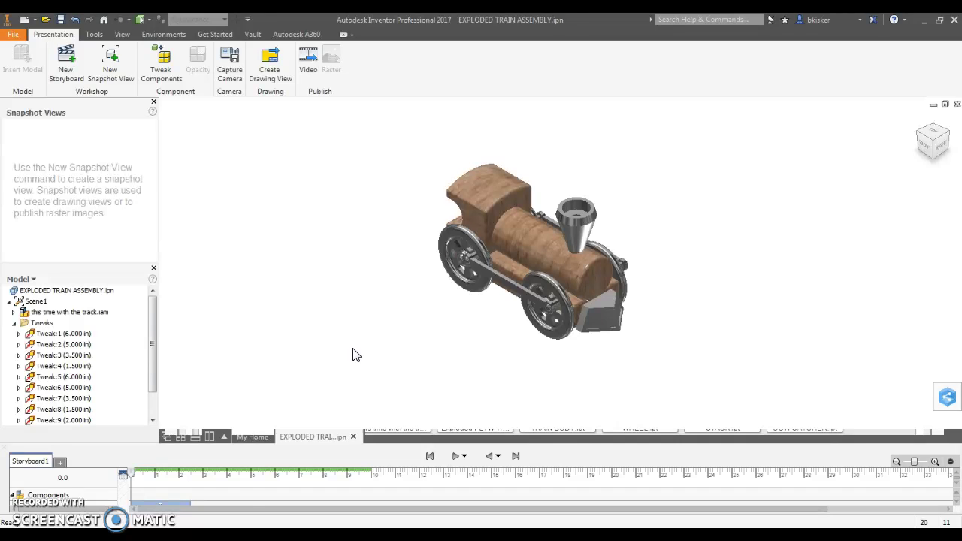
Play Storyboard1 through to 10.0 so the toy train ends fully exploded
left_click(455, 456)
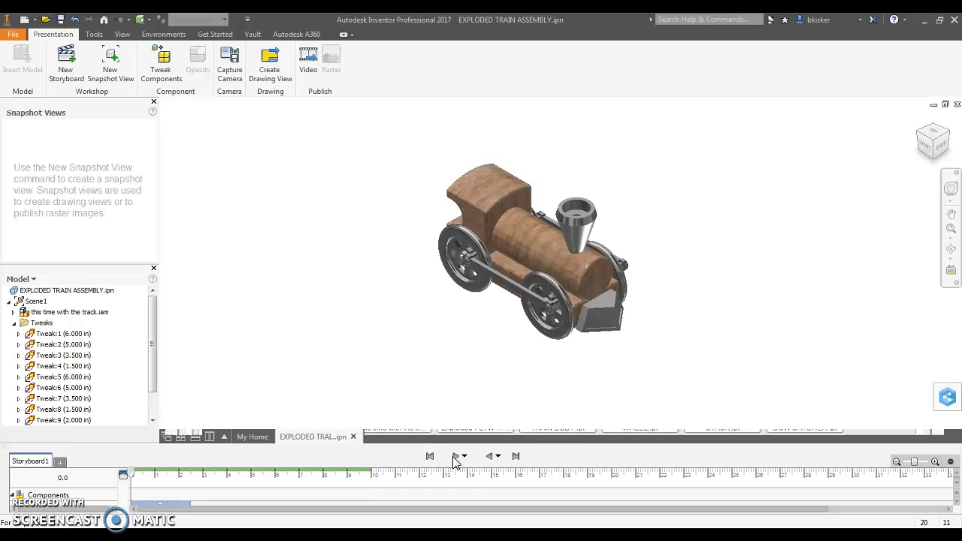
left_click(515, 456)
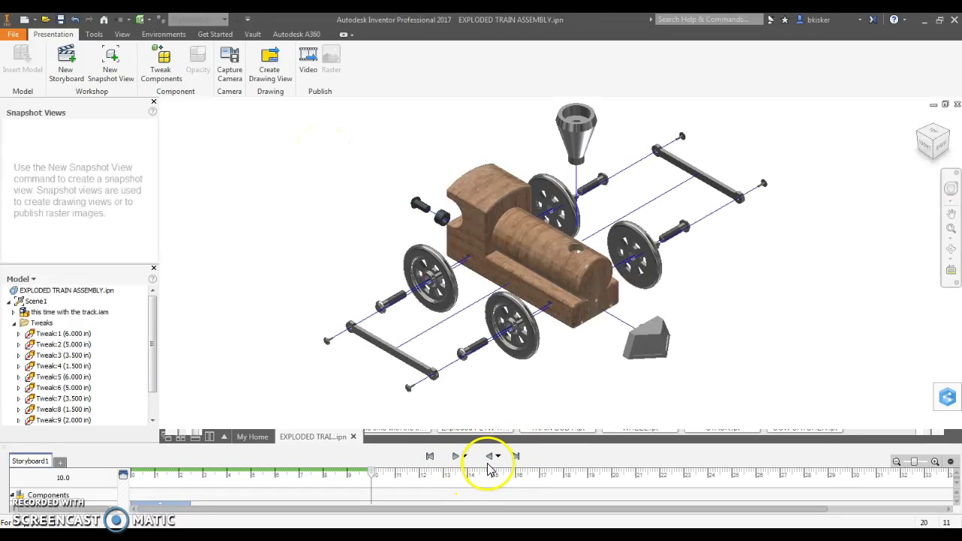
Save snapshot views of the exploded train and, after rewinding to the start, the assembled train
left_click(109, 68)
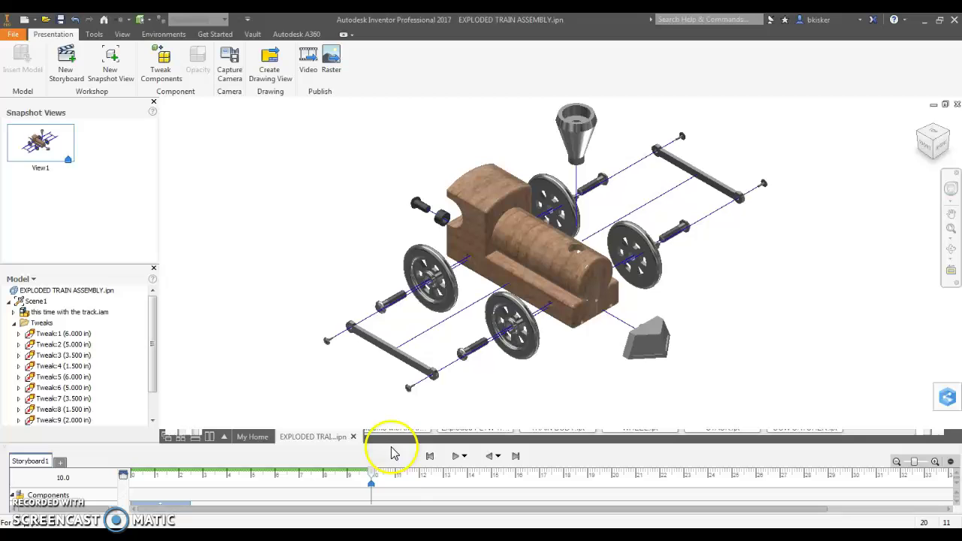
left_click(430, 457)
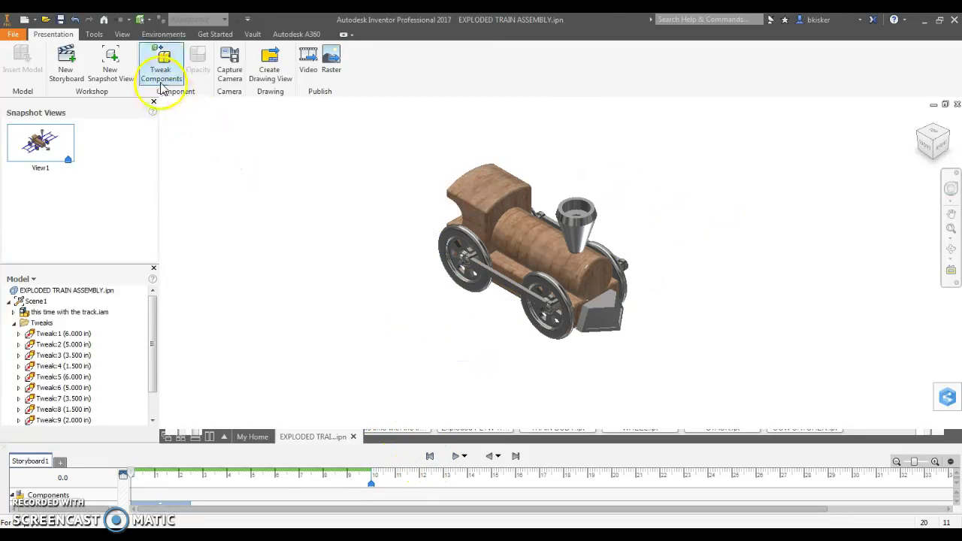
left_click(107, 64)
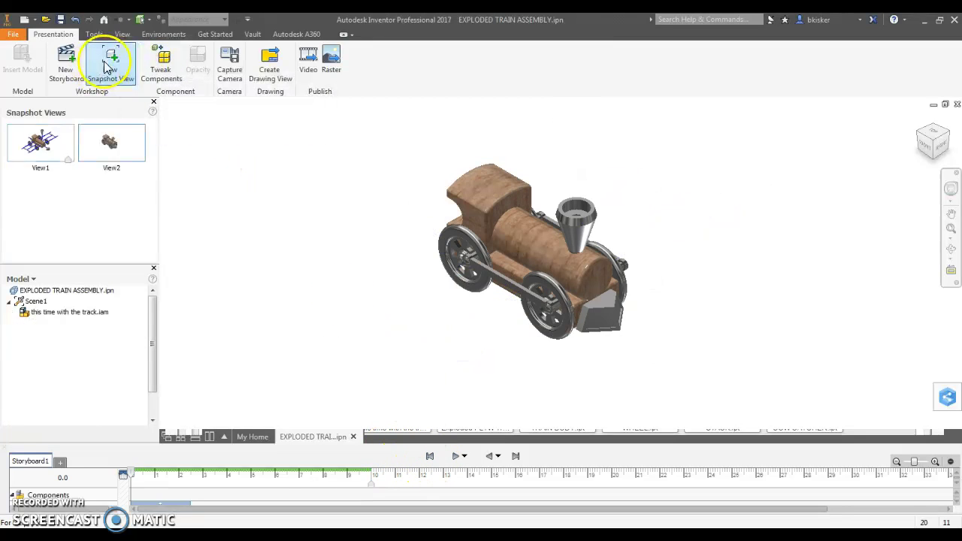
Rename snapshot View1 to EXPLODED and View2 to ASSEMBLED
left_click(38, 167)
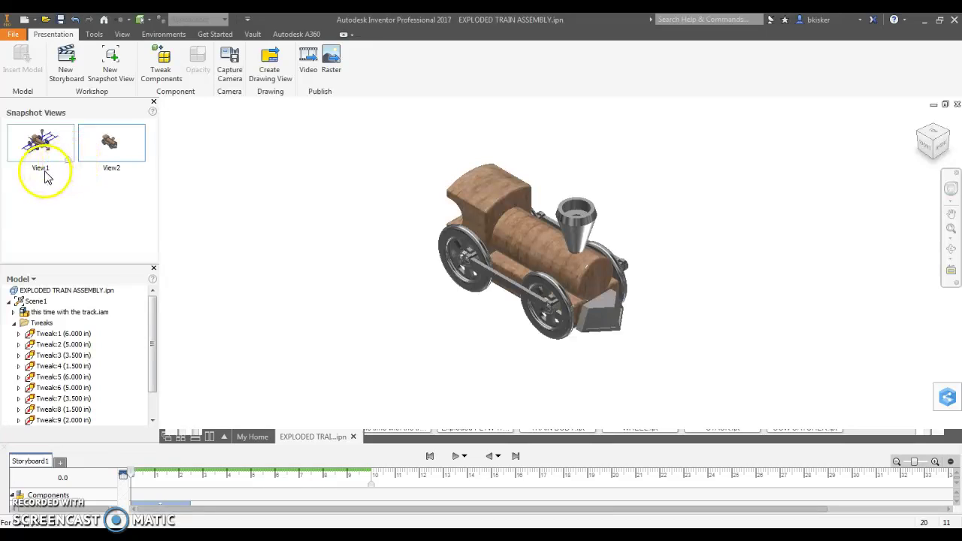
left_click(45, 168)
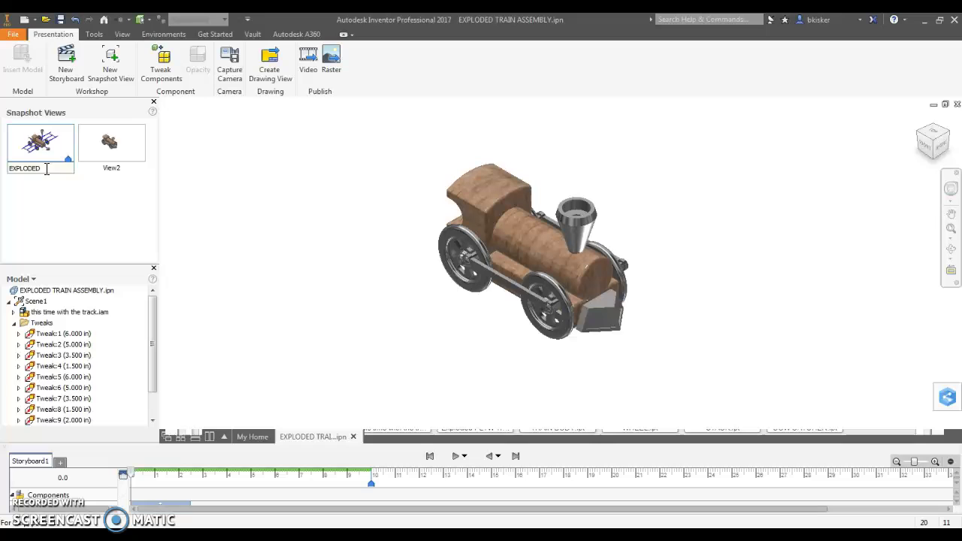
type("EXPLODED")
left_click(112, 168)
left_click(113, 168)
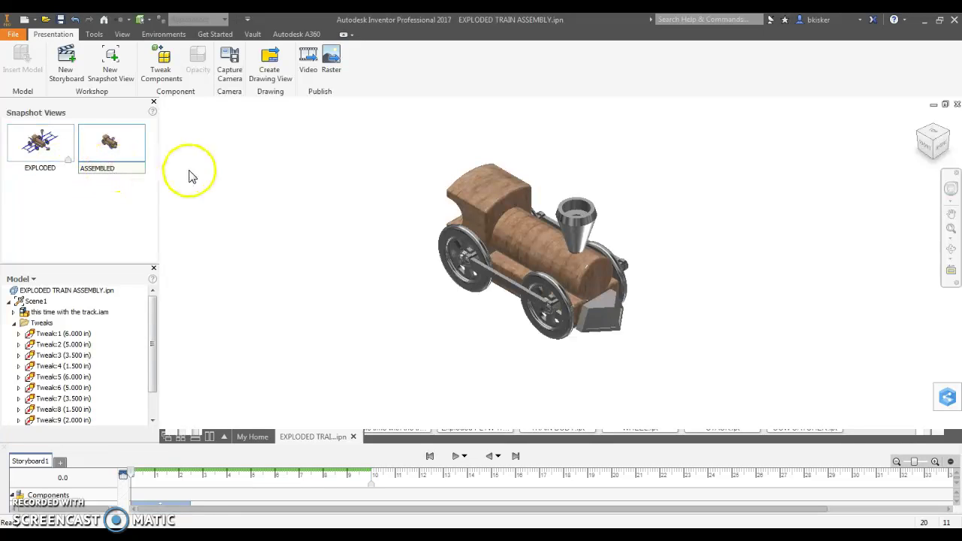
left_click(231, 174)
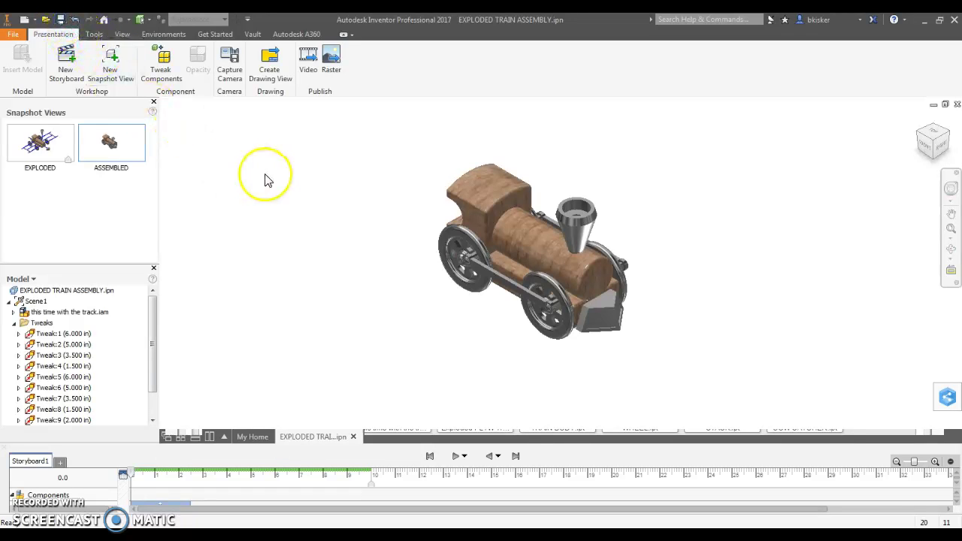
Create a new drawing from the TBlockA.idw template, skipping its missing file links
left_click(24, 23)
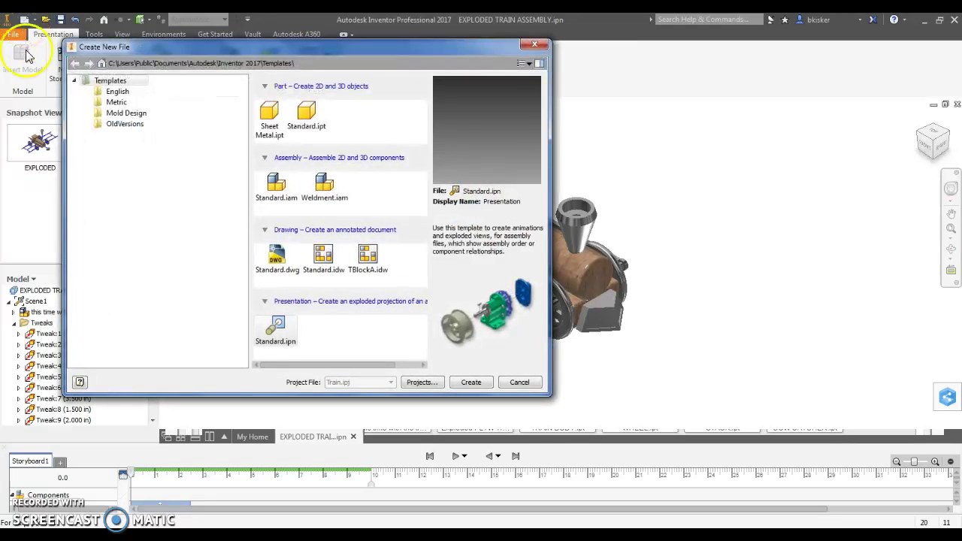
left_click(366, 267)
left_click(471, 384)
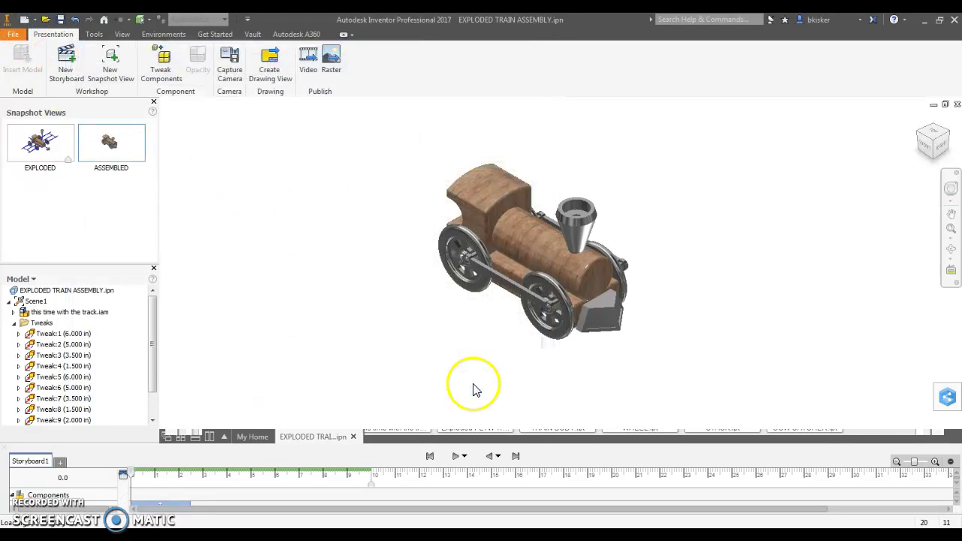
left_click(858, 384)
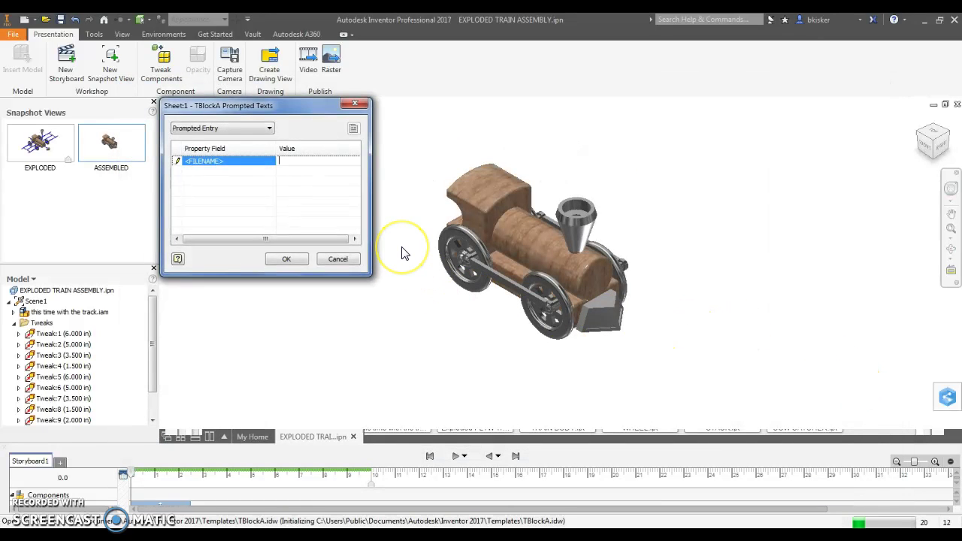
Enter MINIATURE TRAIN as the title-block name and accept the style conflict
type("EXPLODED ASSEMBL")
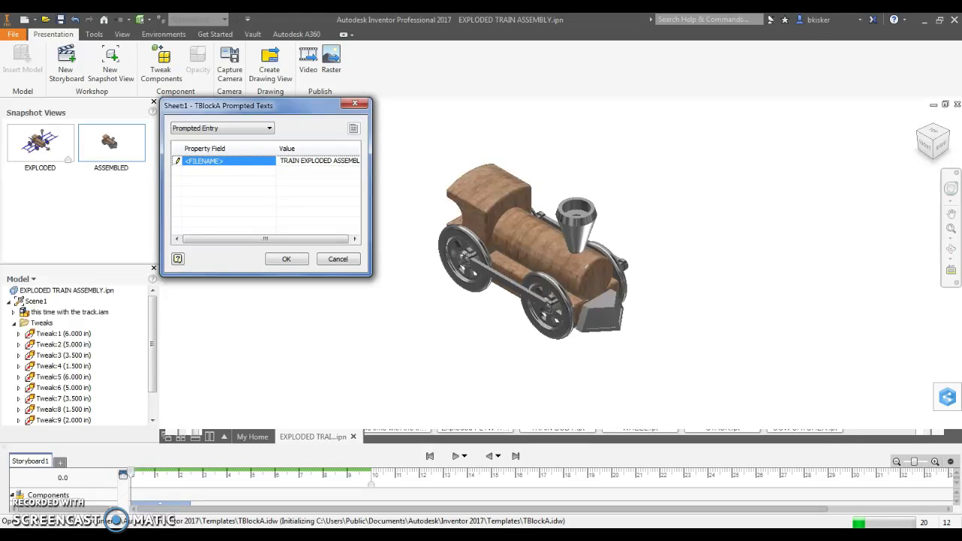
left_click(316, 160)
left_click(308, 259)
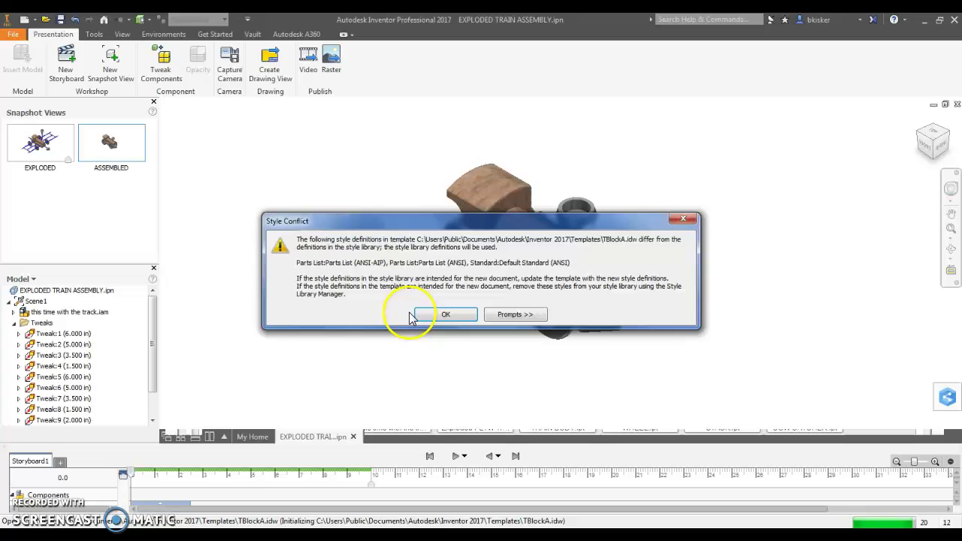
left_click(425, 315)
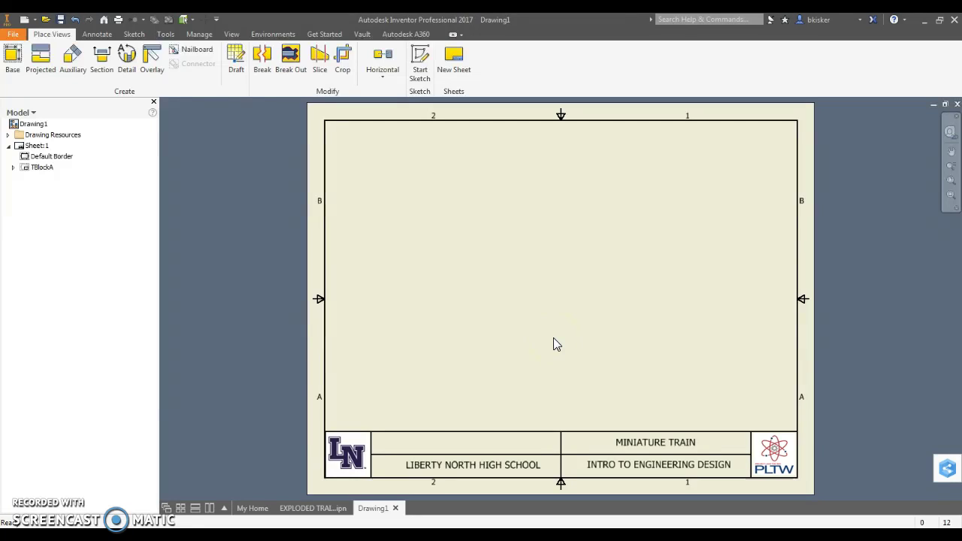
Start a base view of the current train file showing the EXPLODED snapshot view
left_click(499, 402)
left_click(474, 445)
left_click(41, 72)
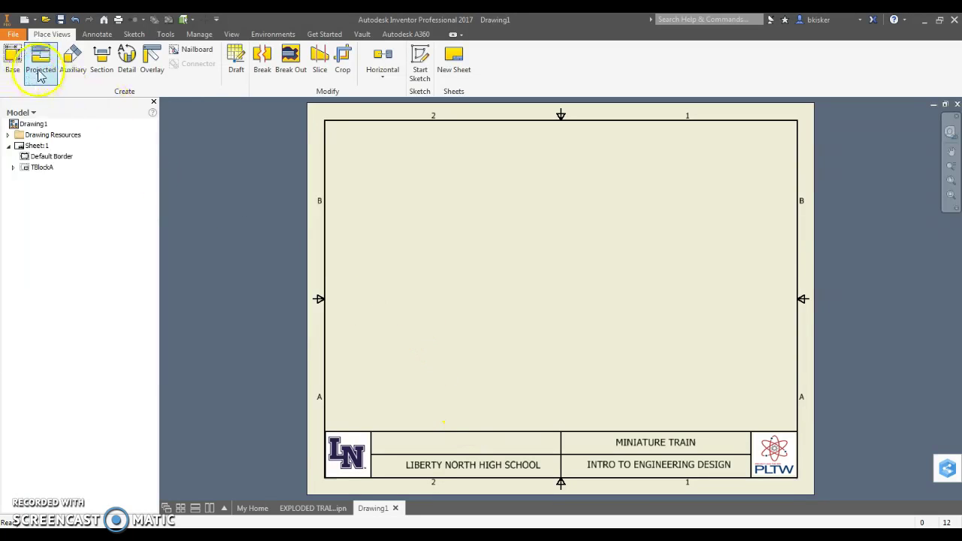
left_click(12, 62)
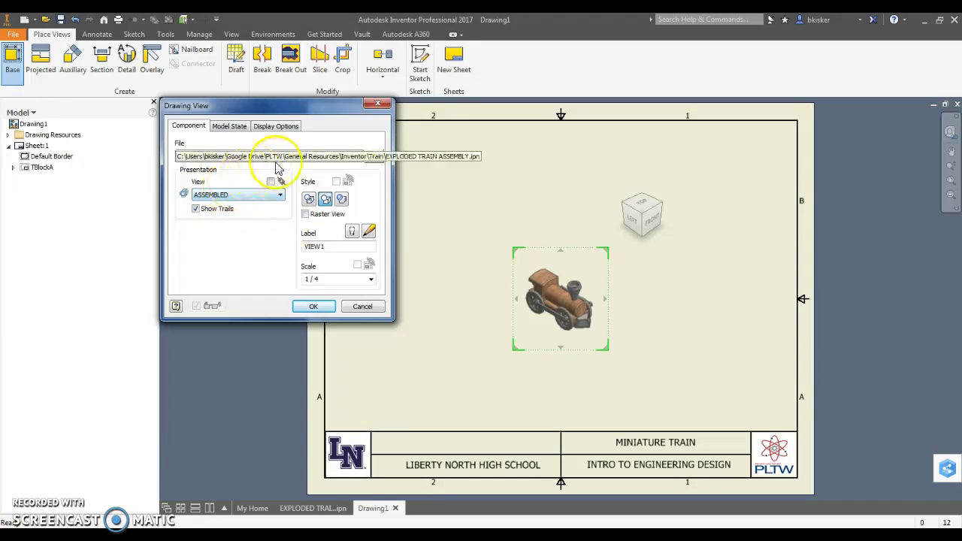
left_click(373, 159)
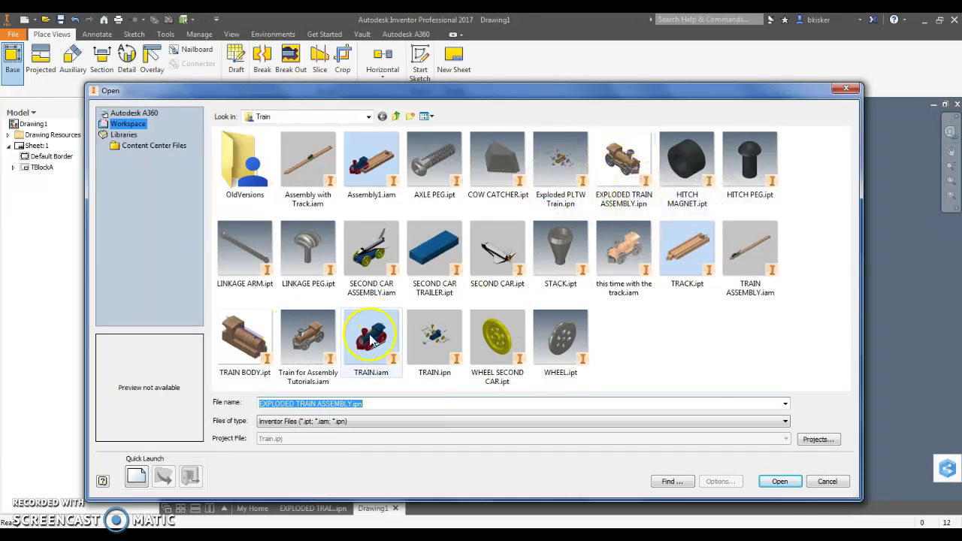
left_click(831, 481)
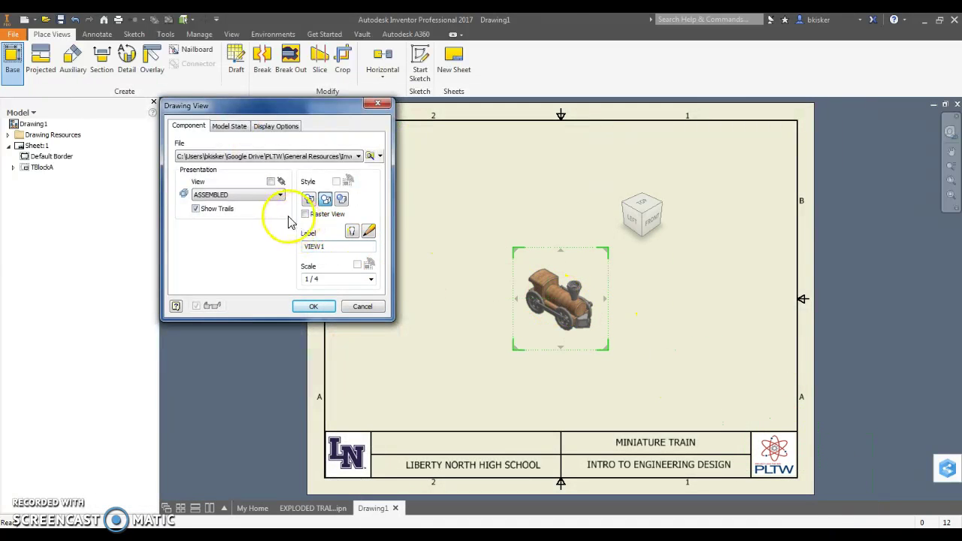
left_click(233, 197)
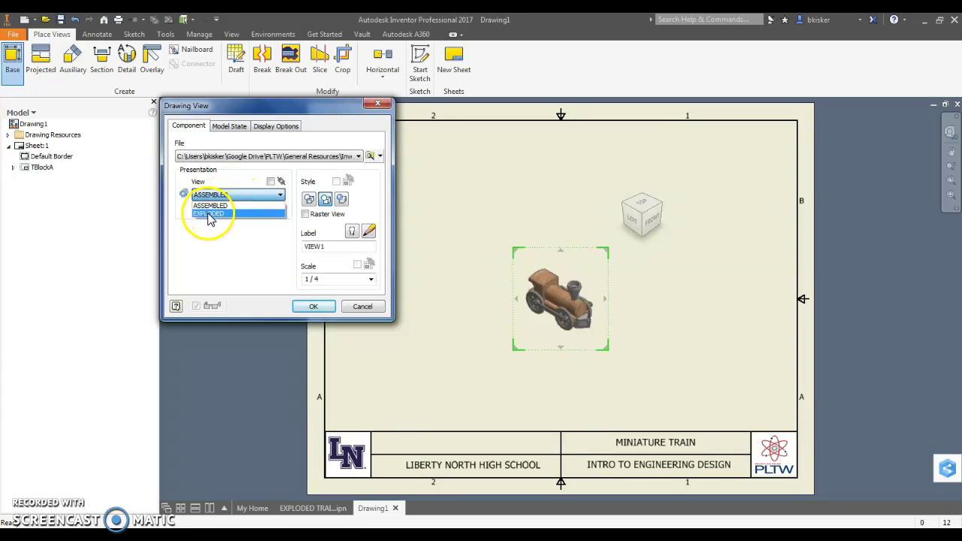
left_click(210, 215)
Place the shaded view at scale .5 and move it up and left on the sheet
mouse_move(680, 200)
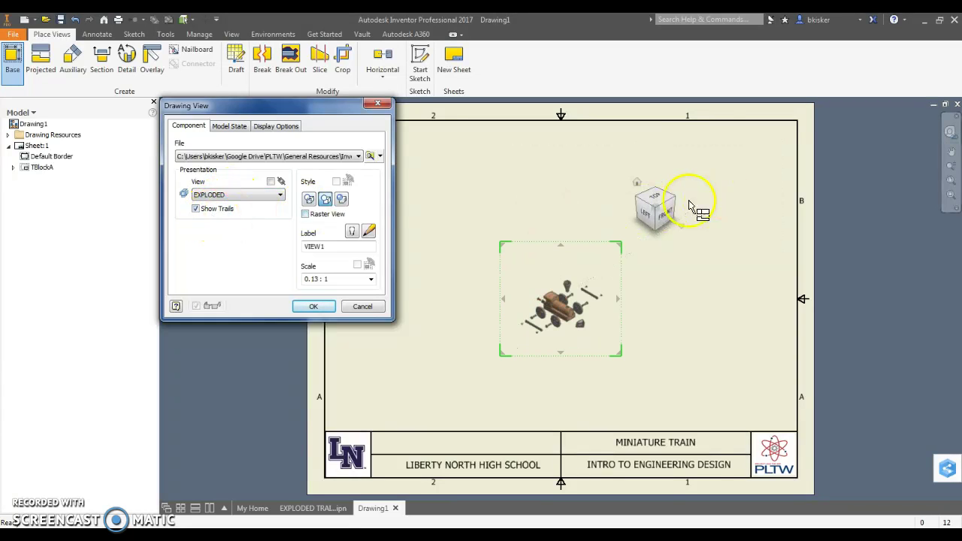
left_click(347, 278)
type("1")
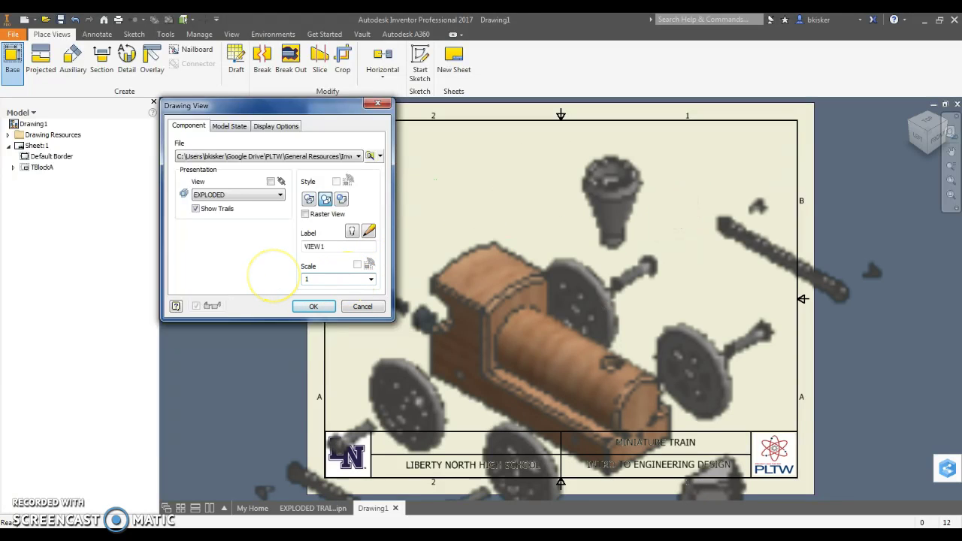
double_click(323, 276)
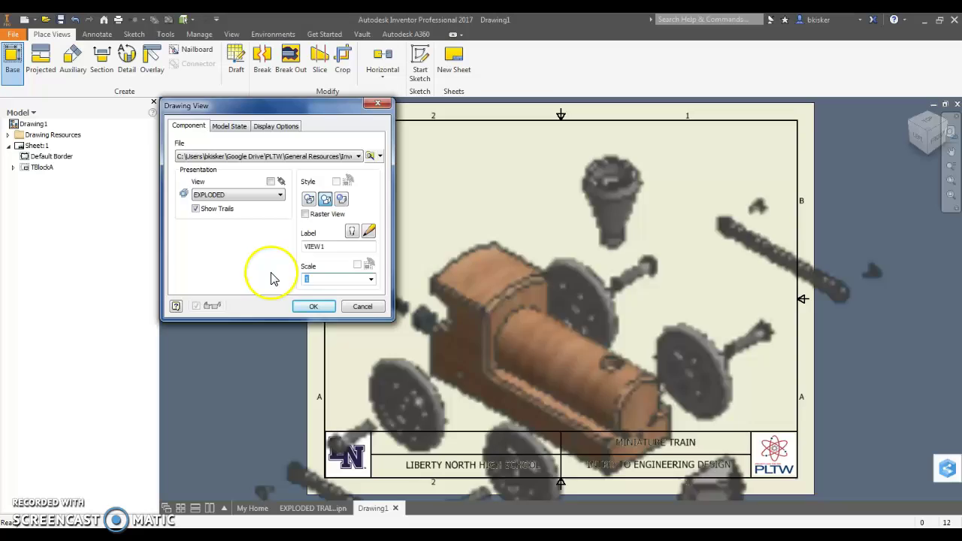
type(".25")
double_click(312, 278)
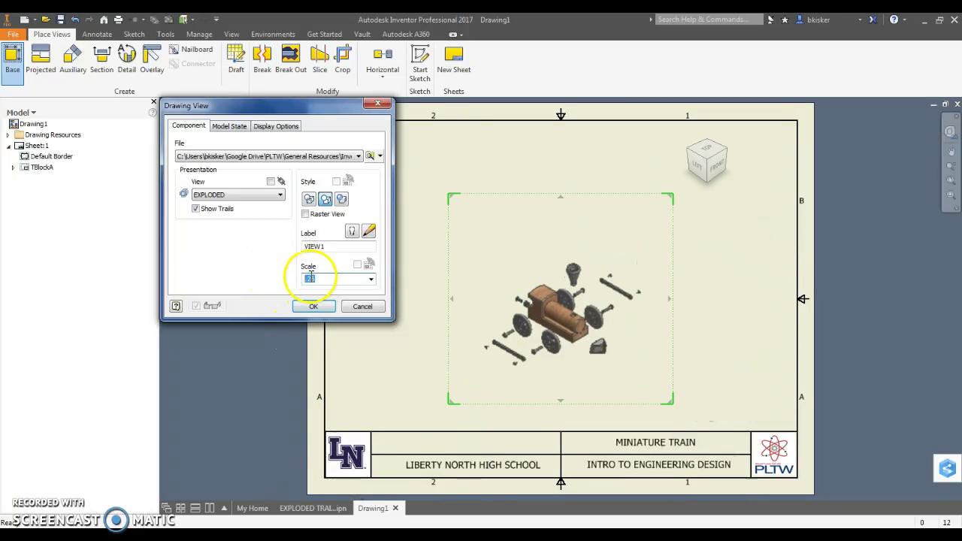
type(".5")
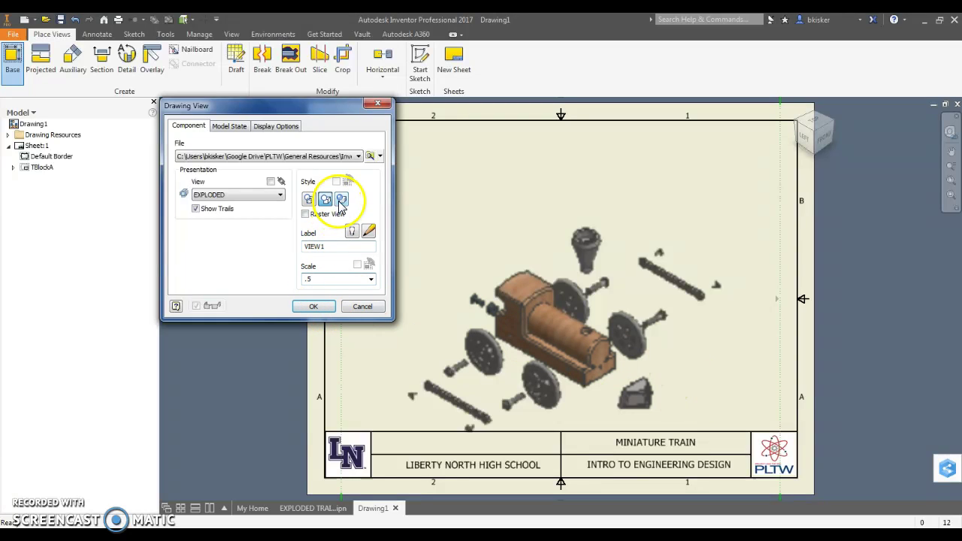
left_click(314, 305)
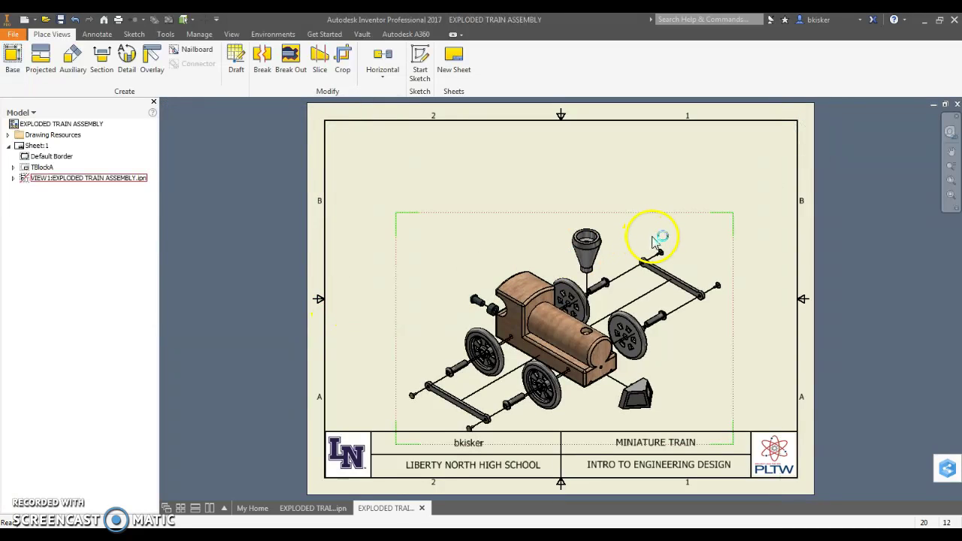
left_click_drag(664, 223, 587, 211)
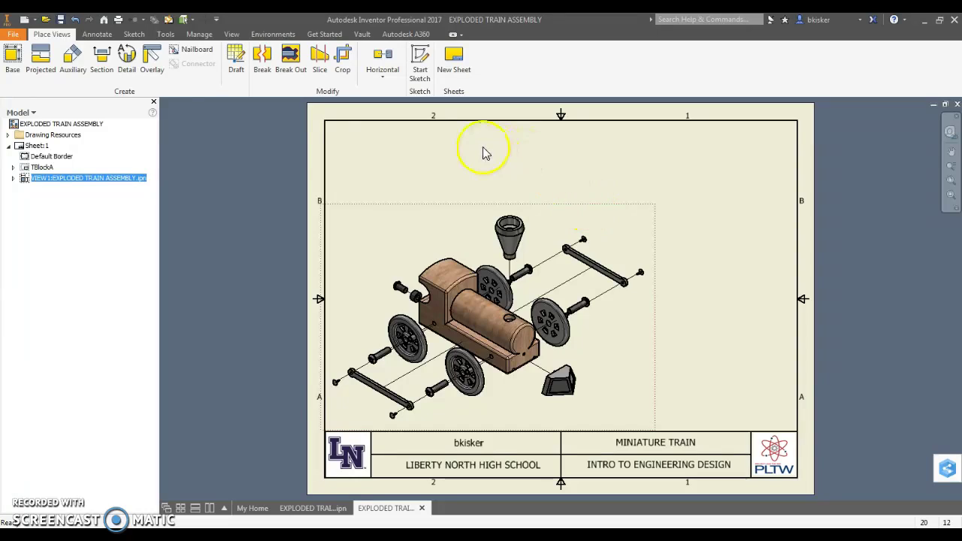
left_click(483, 153)
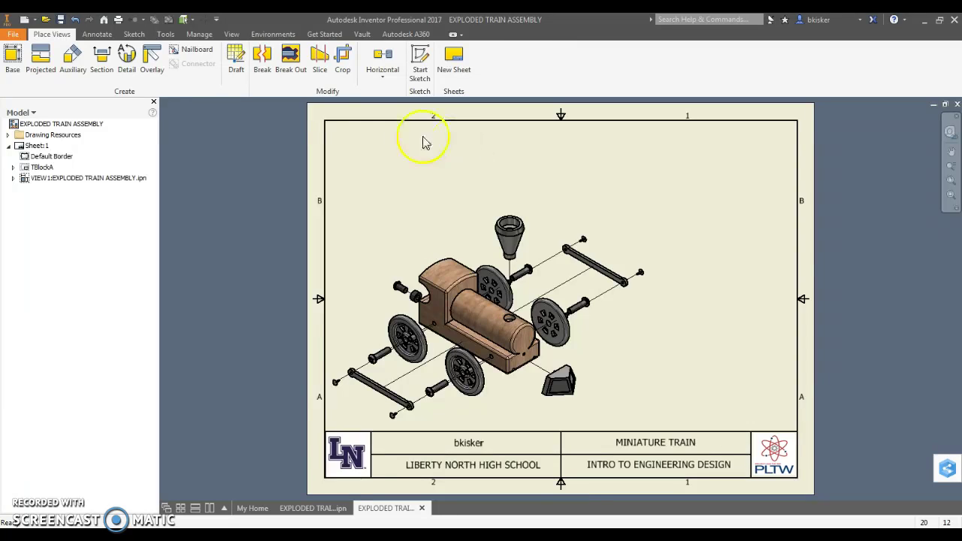
Create a parts list from the exploded view and place it at the sheet's top-right corner
left_click(95, 35)
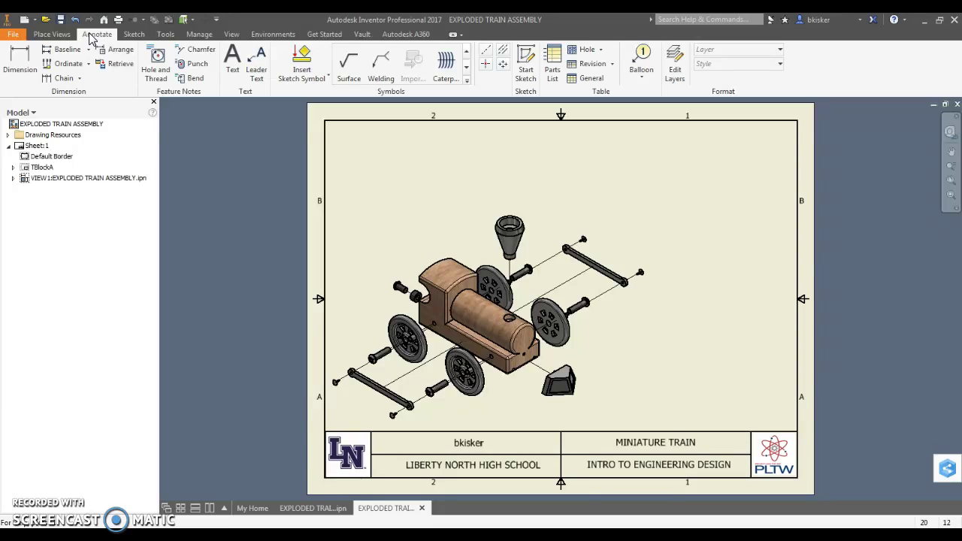
left_click(131, 36)
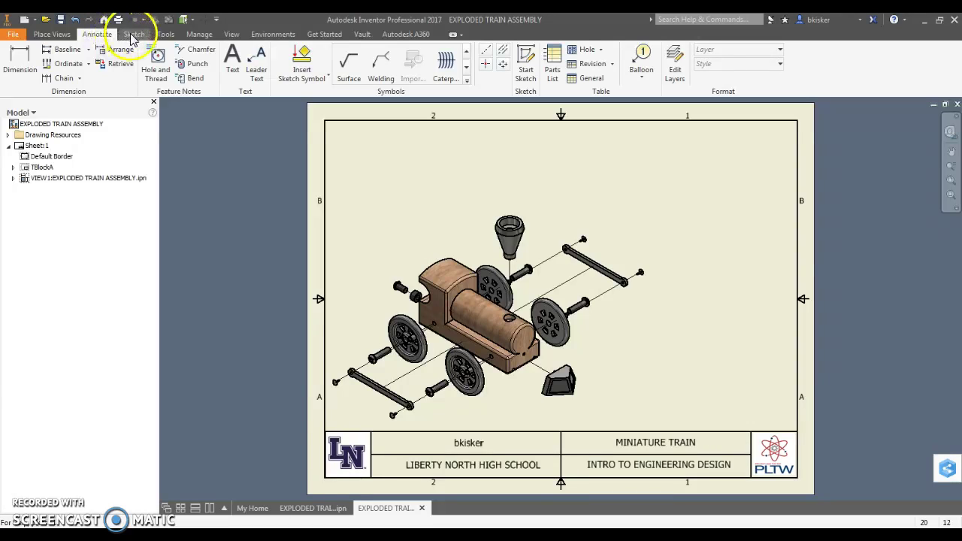
left_click(557, 67)
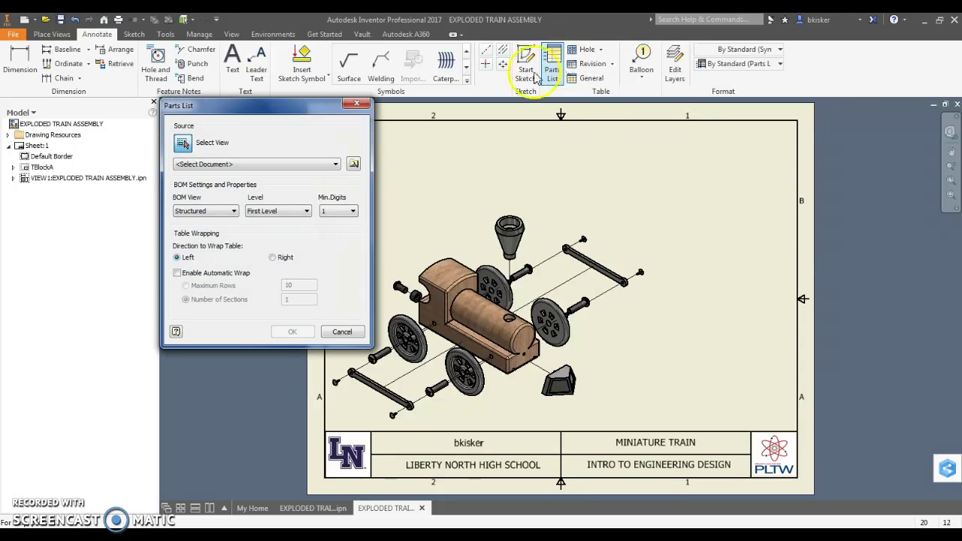
left_click(442, 275)
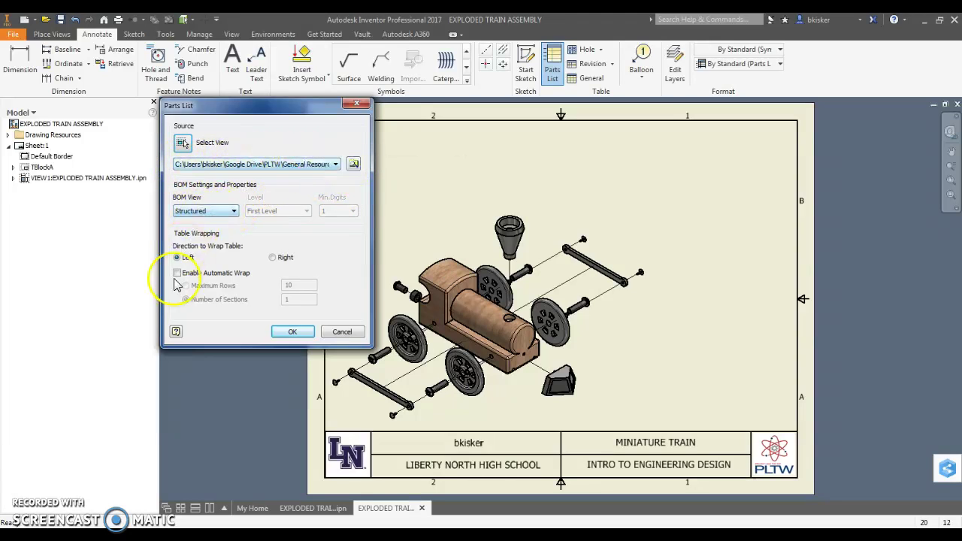
left_click(292, 332)
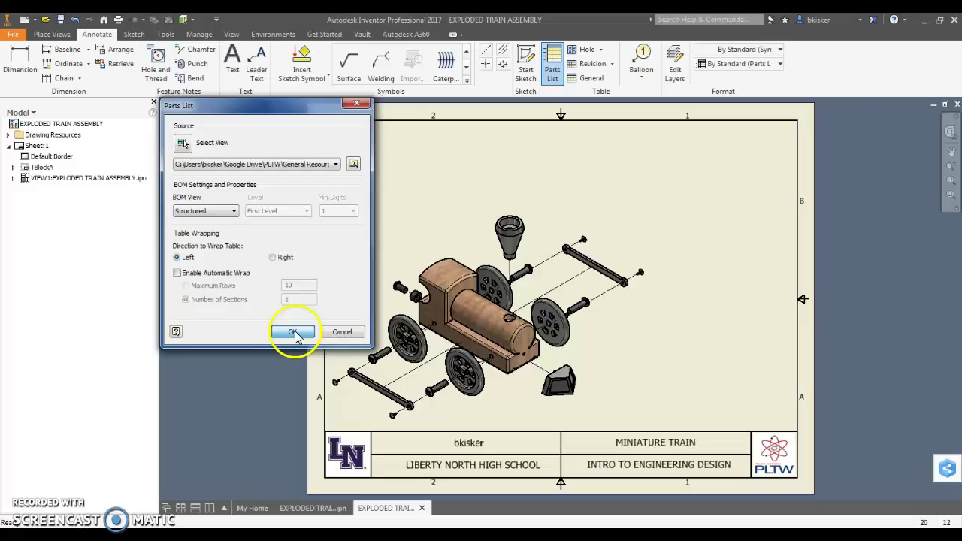
left_click(796, 120)
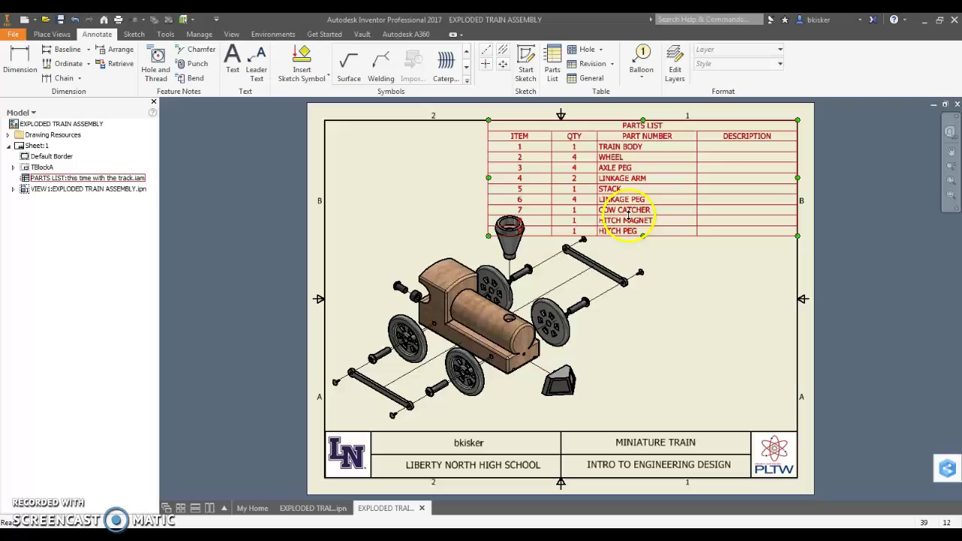
left_click(731, 142)
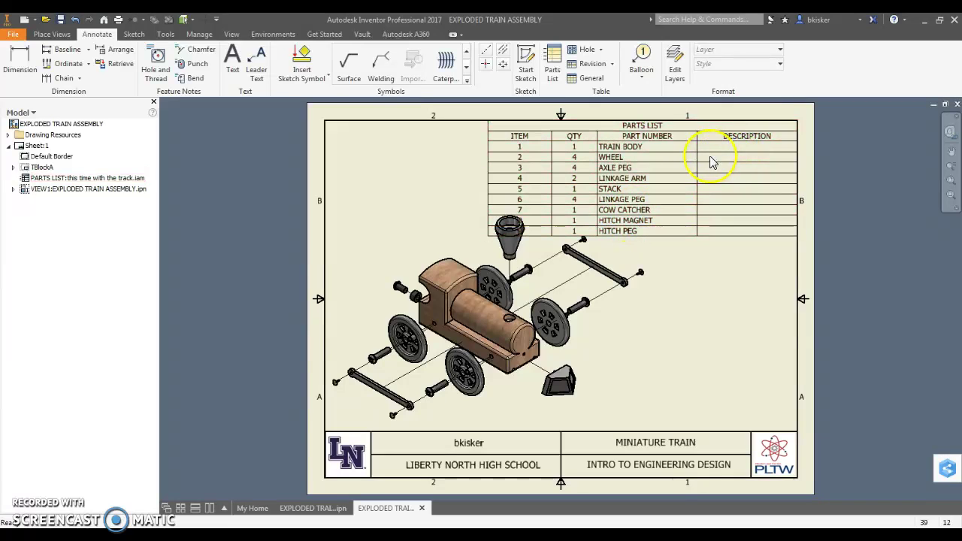
In the Column Chooser, remove the parts list's DESCRIPTION column and add MATERIAL
double_click(702, 139)
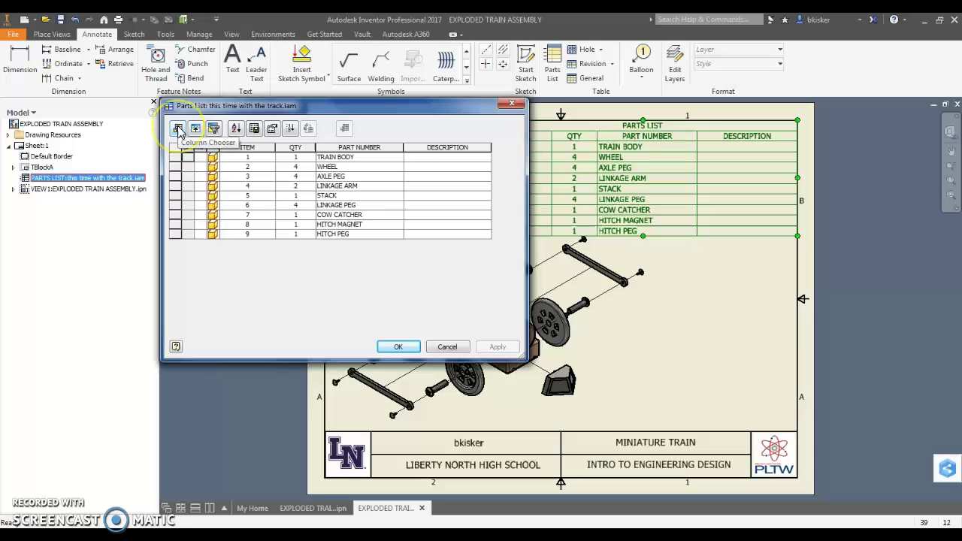
left_click(179, 129)
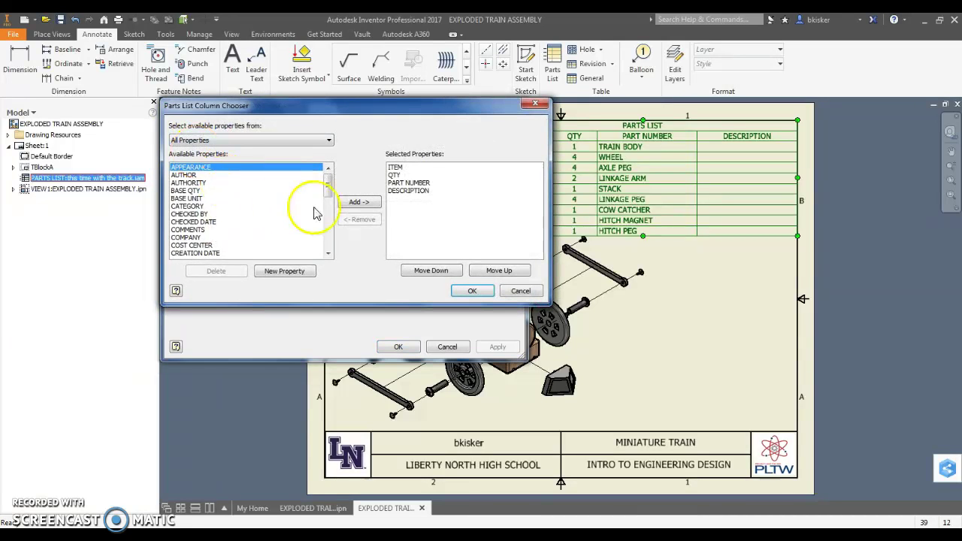
left_click(421, 191)
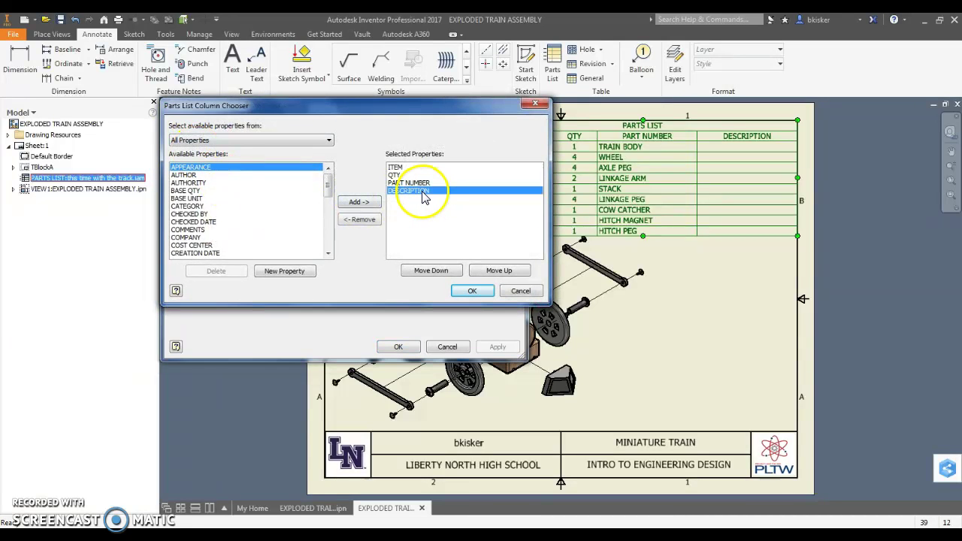
left_click(359, 218)
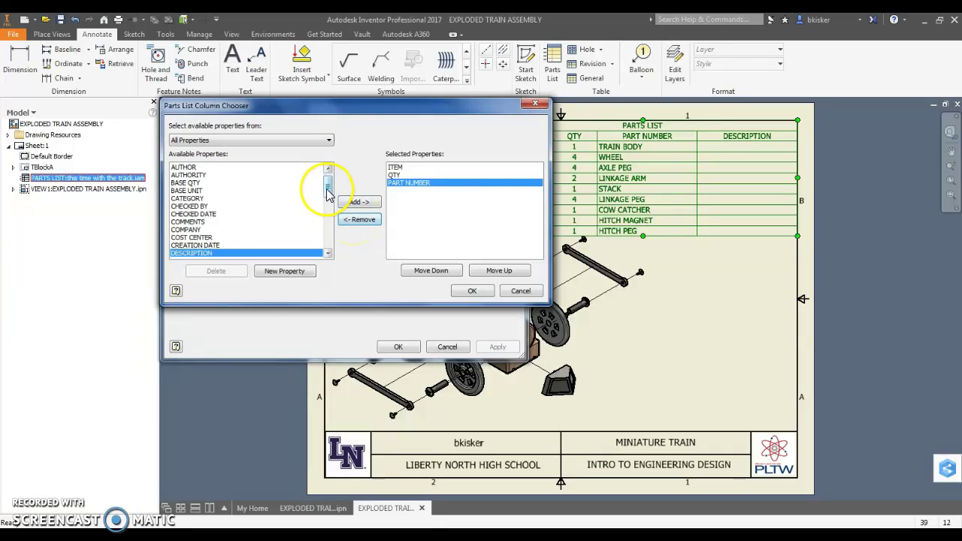
left_click_drag(328, 193, 328, 227)
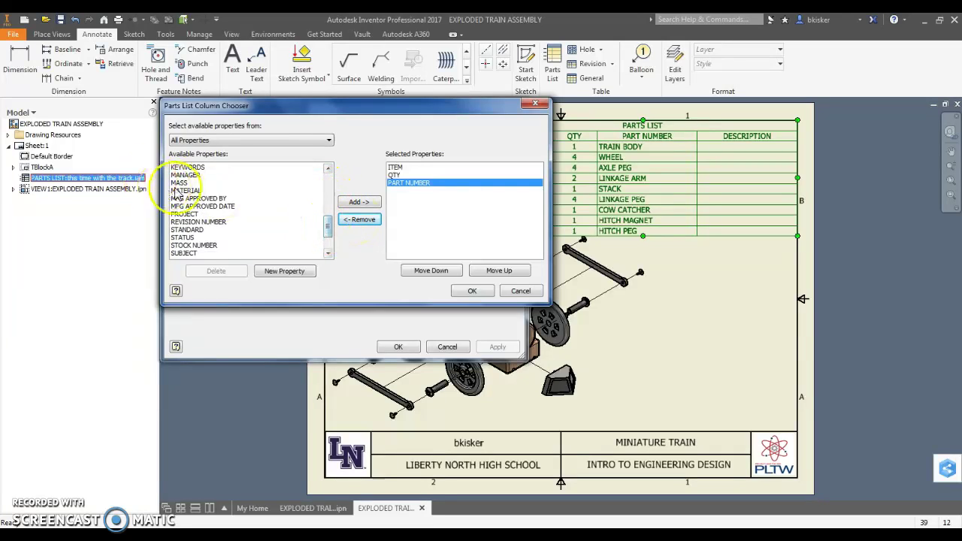
left_click(181, 190)
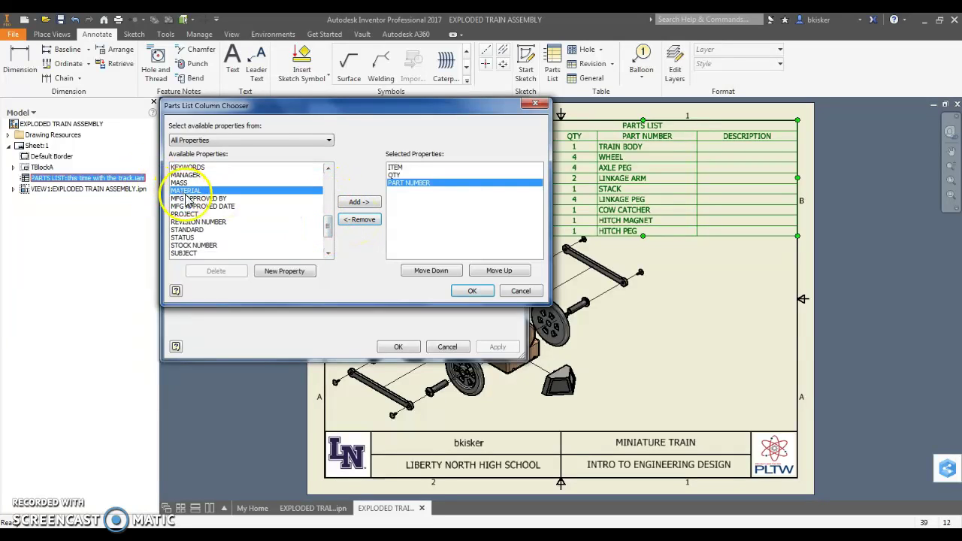
left_click(354, 203)
left_click(472, 291)
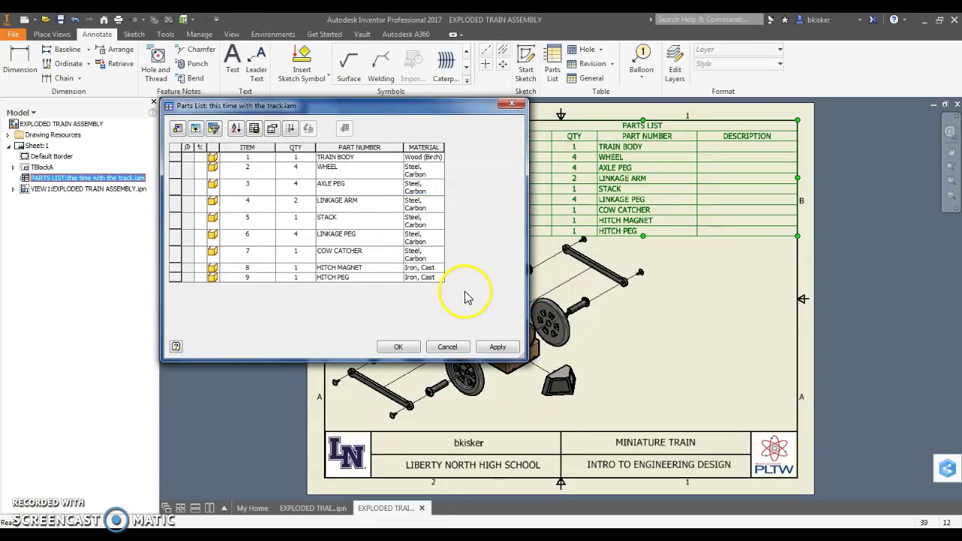
left_click(399, 347)
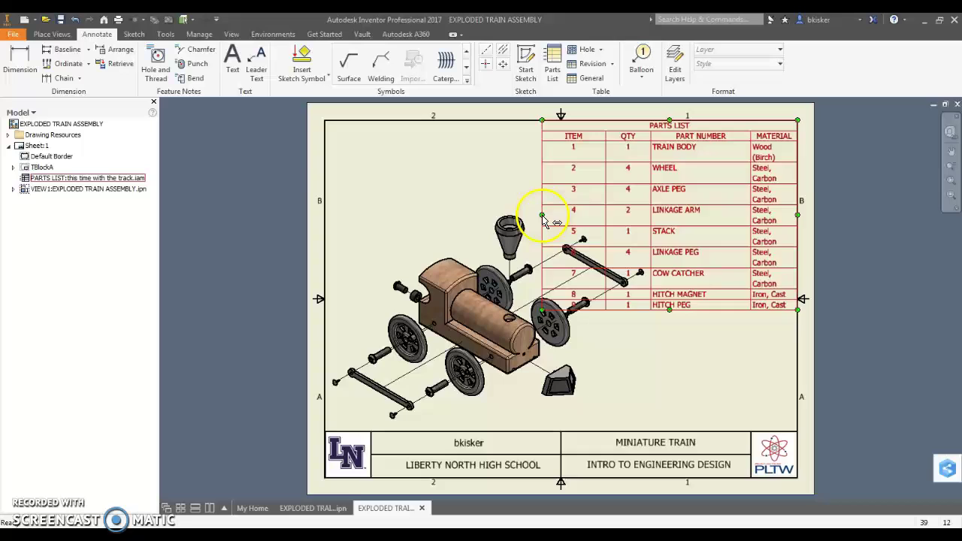
Drag the parts list's left edge until material rows fit one line, and nudge the view lower
left_click_drag(542, 215, 496, 192)
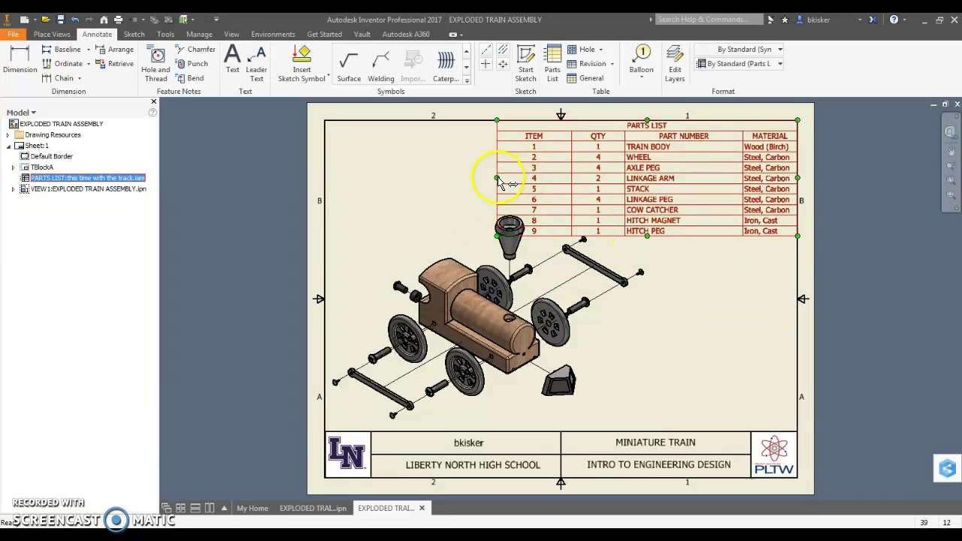
left_click_drag(499, 184, 535, 182)
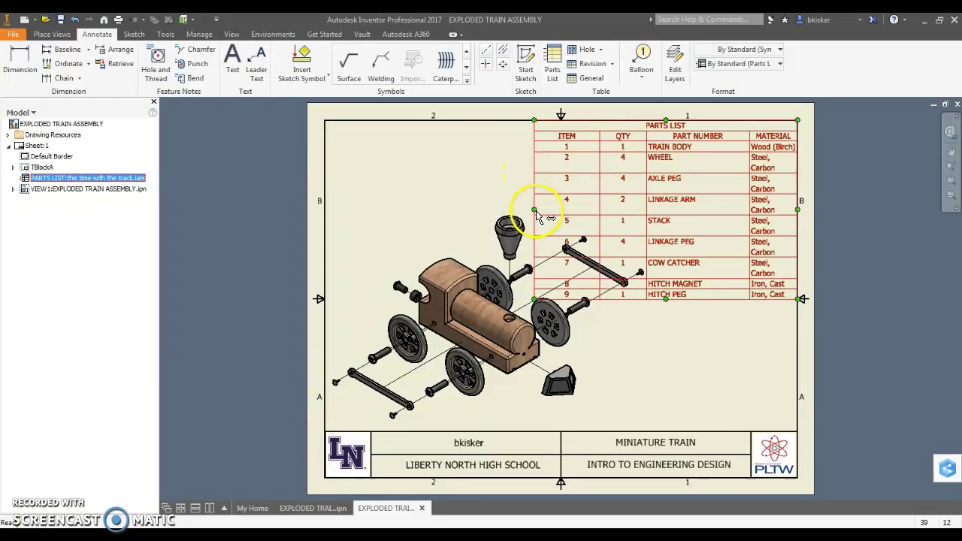
left_click_drag(535, 215, 529, 210)
left_click_drag(655, 336, 662, 348)
left_click(680, 327)
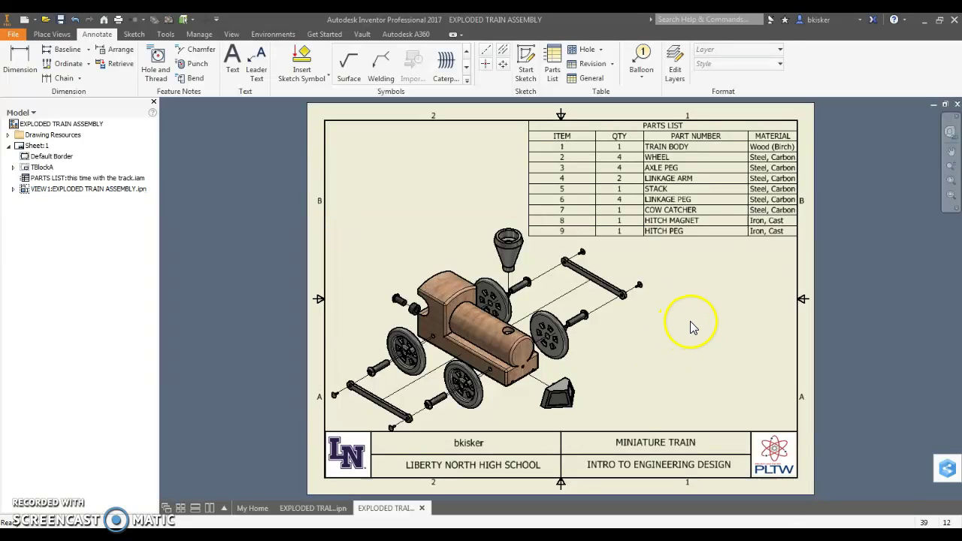
Change the exploded drawing view's scale to .4
left_click(540, 126)
left_click(529, 320)
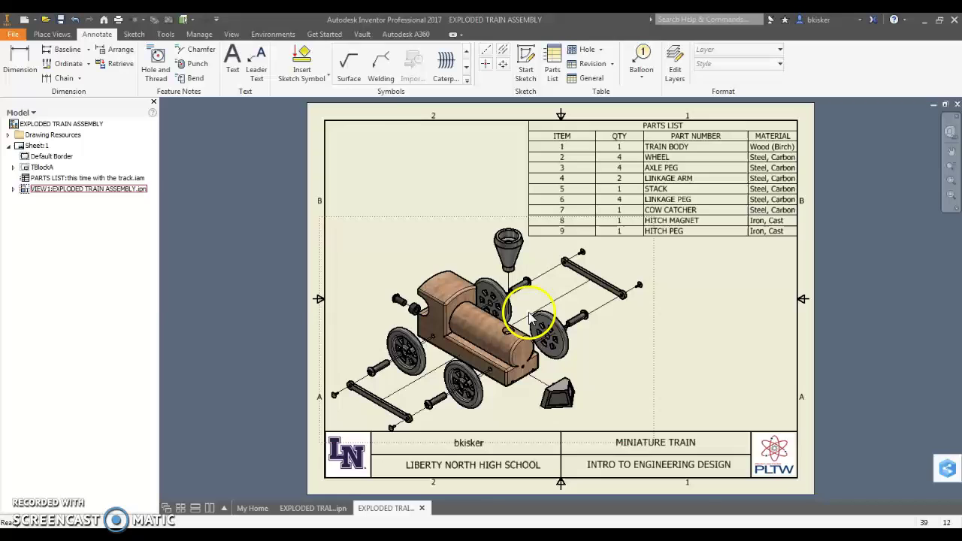
double_click(529, 320)
left_click_drag(317, 277, 278, 273)
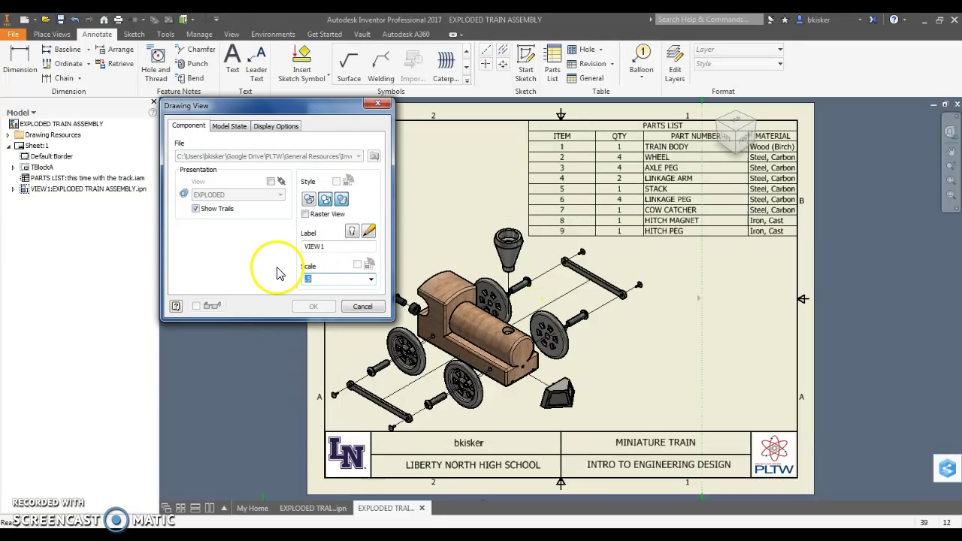
type(".4")
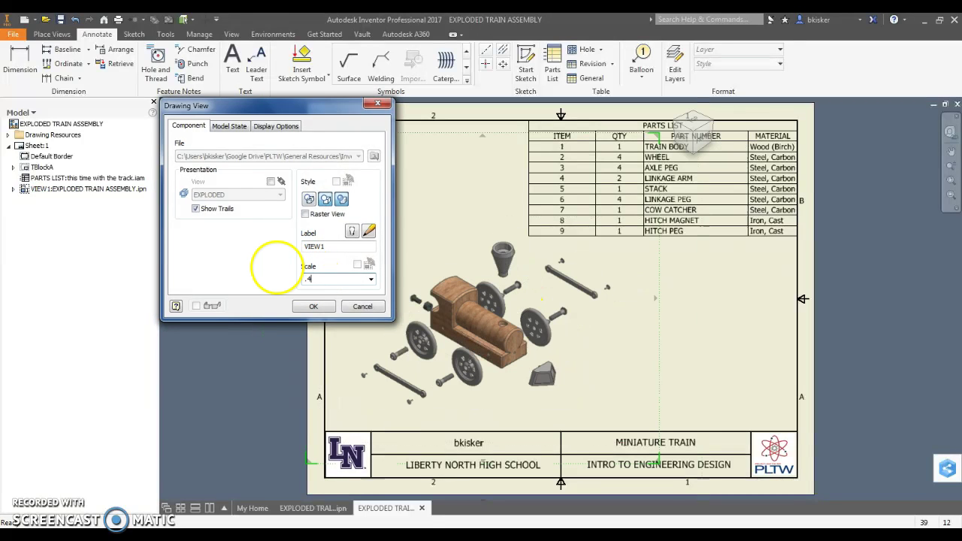
left_click(310, 306)
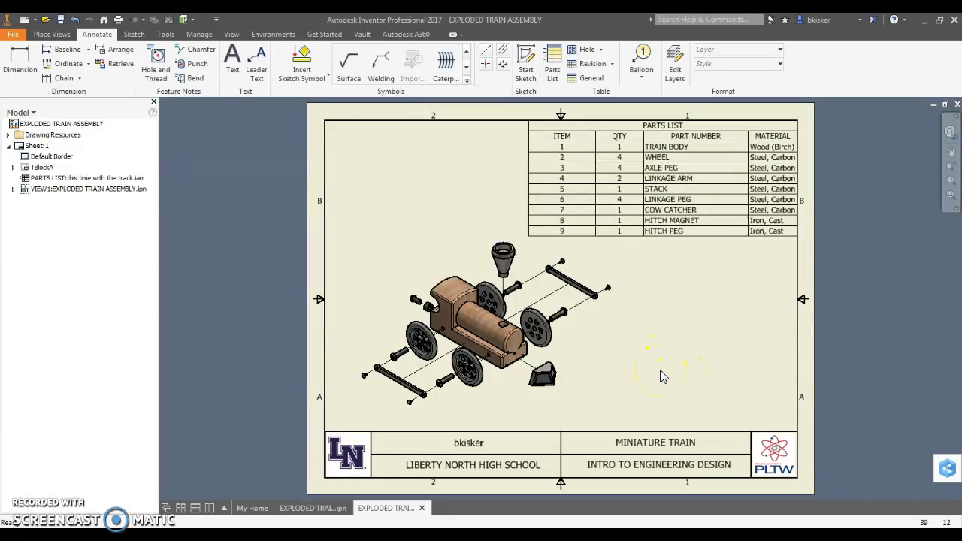
left_click(566, 149)
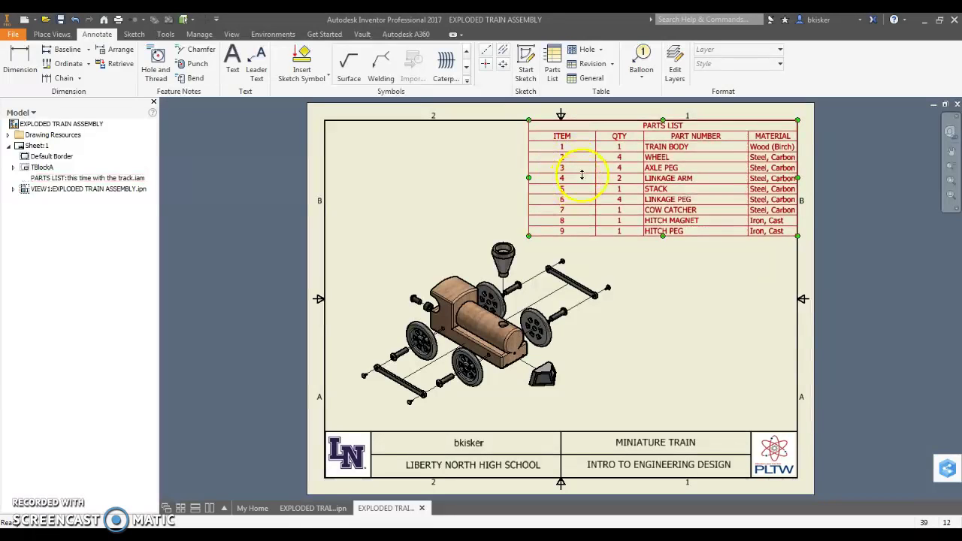
Drag the parts list column borders to narrow the MATERIAL and PART NUMBER columns
mouse_move(582, 174)
left_mouse_down()
mouse_move(569, 170)
mouse_move(595, 168)
mouse_move(553, 166)
mouse_move(594, 172)
left_mouse_up()
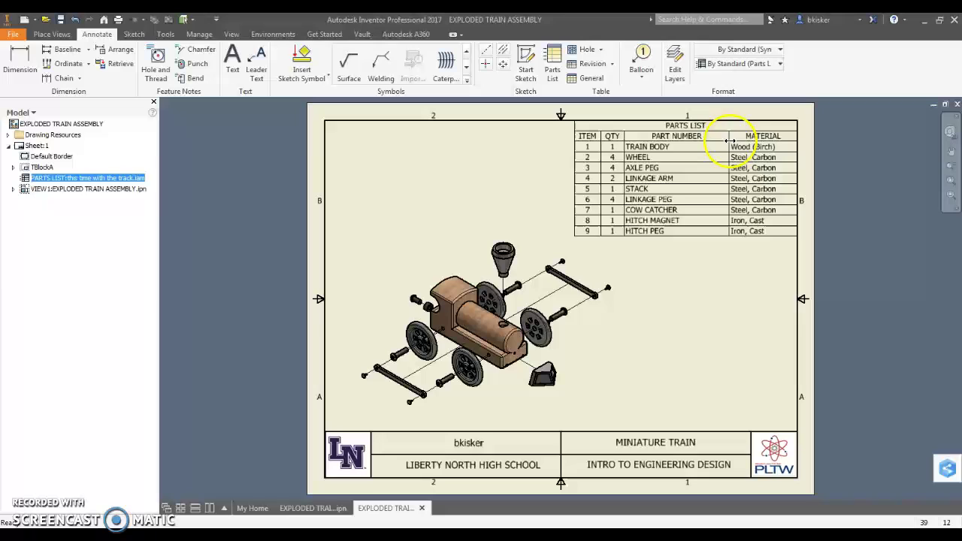
left_click_drag(720, 140, 742, 142)
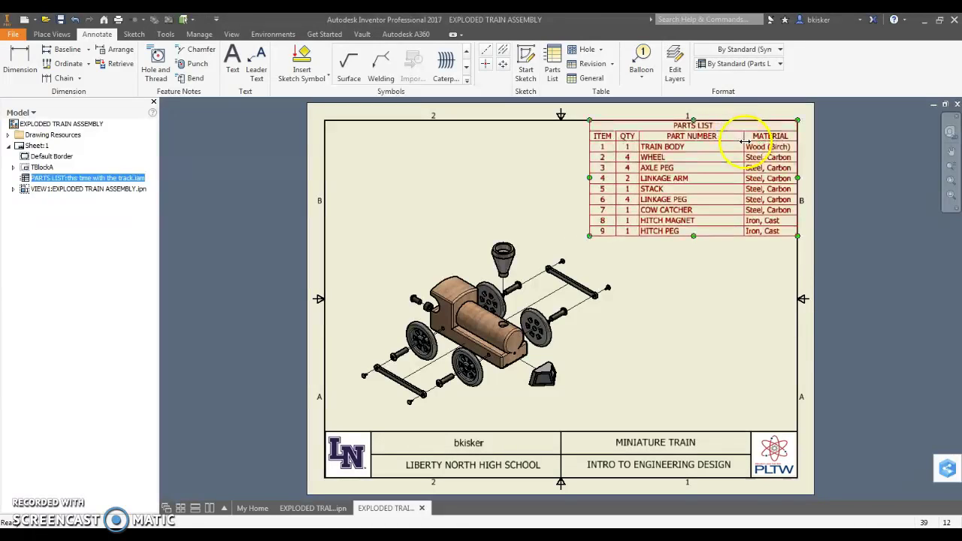
left_click_drag(638, 150, 680, 156)
left_click(687, 333)
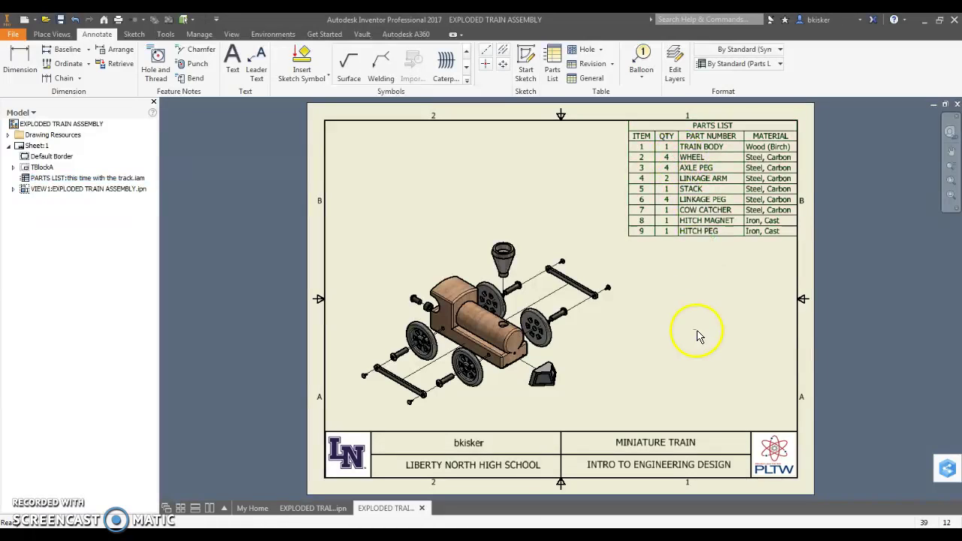
Re-enter the exploded view's scale in the Drawing View dialog to enlarge it again
double_click(538, 275)
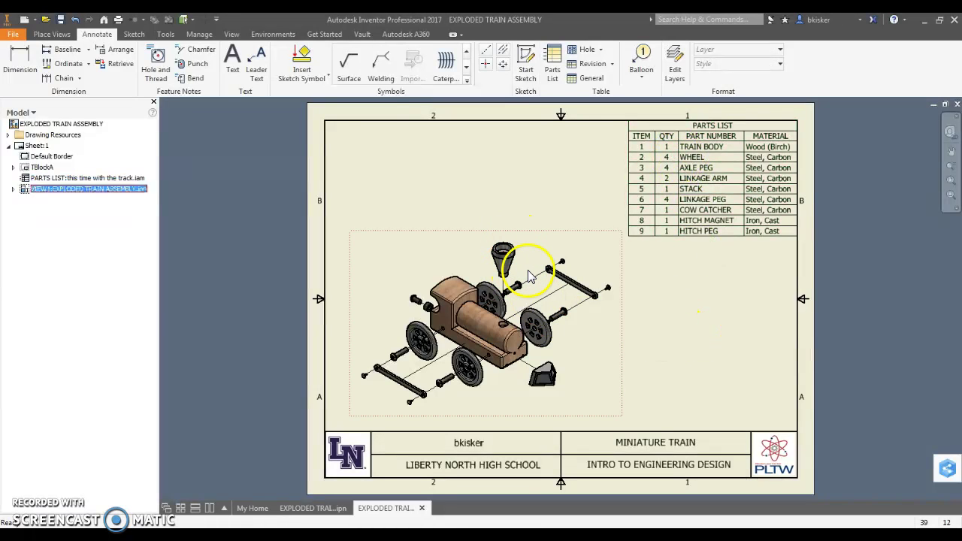
left_click(322, 277)
type(".4")
key("Return")
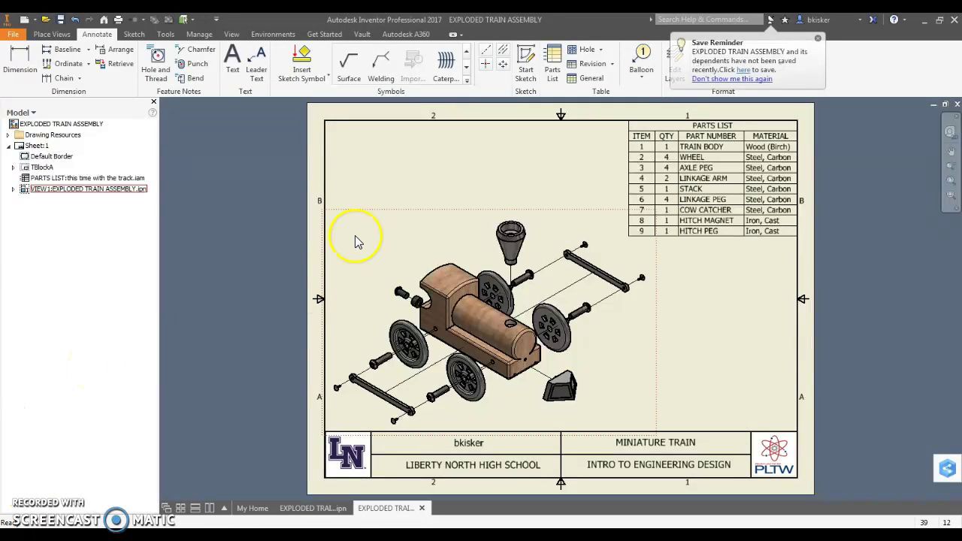
Add balloon 1 with its leader attached to the train body
left_click(642, 57)
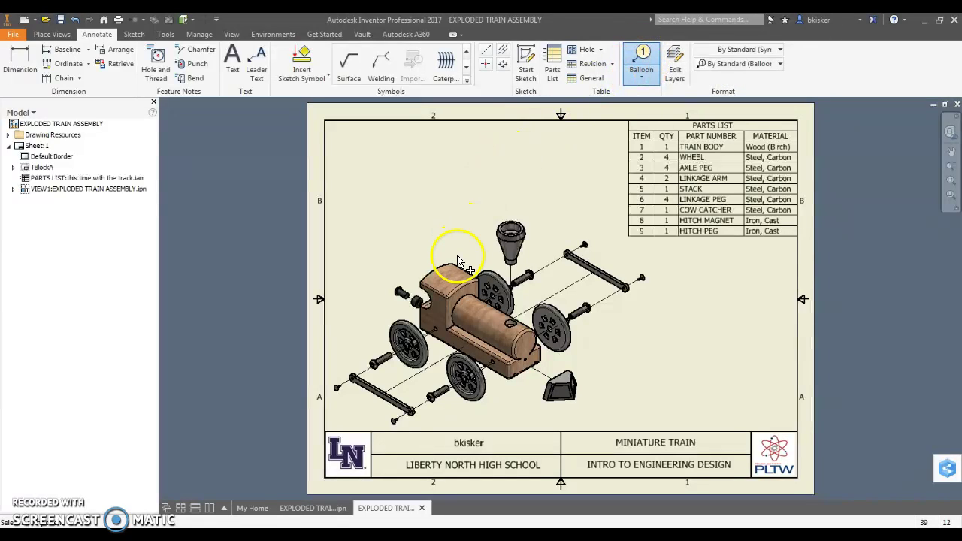
left_click_drag(452, 265, 428, 233)
right_click(428, 233)
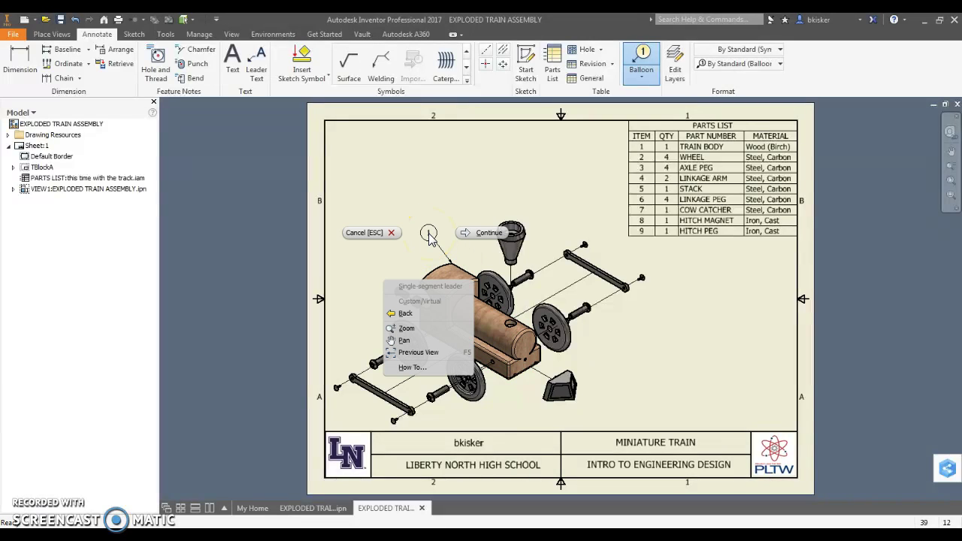
left_click(465, 235)
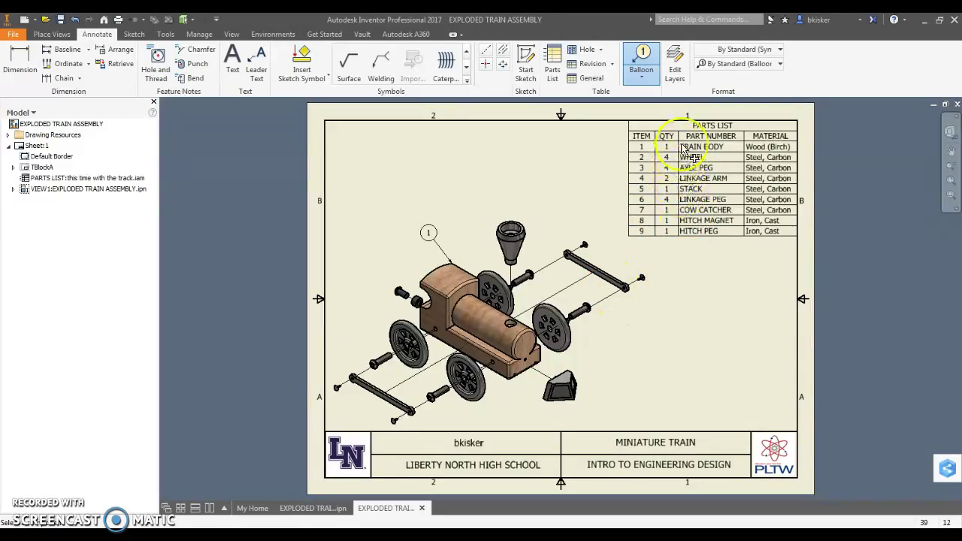
Add balloon 2 on a wheel, then undo an extra balloon placed on the lower wheel
left_click(569, 347)
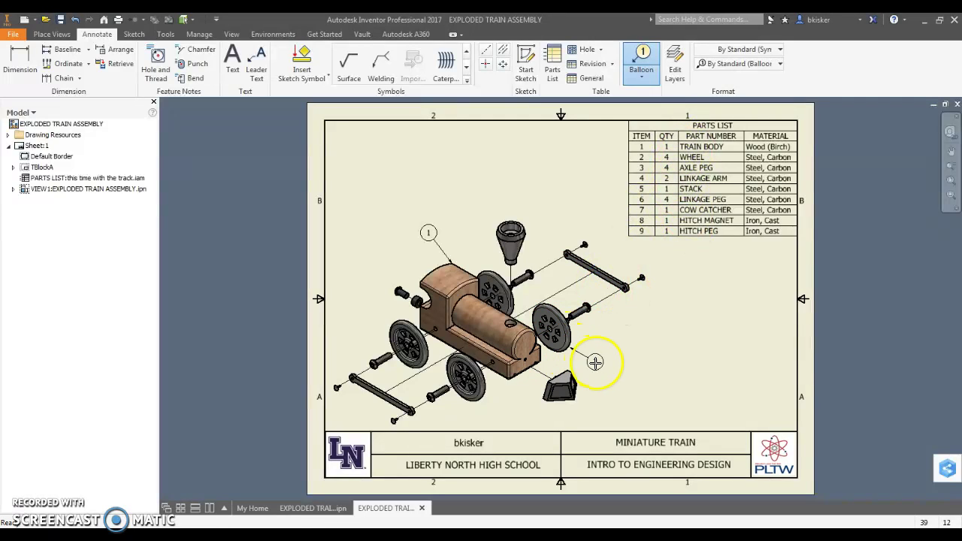
left_click(601, 363)
right_click(600, 363)
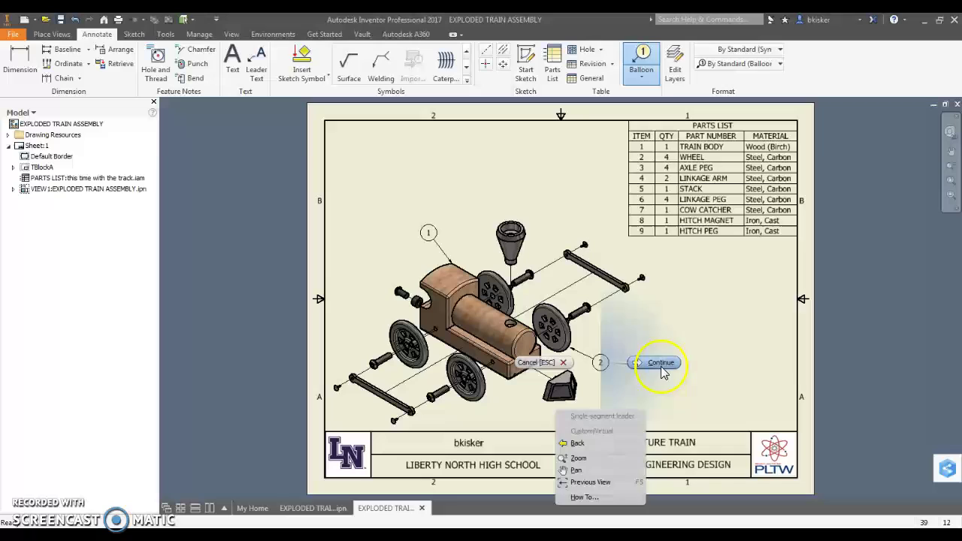
left_click(661, 365)
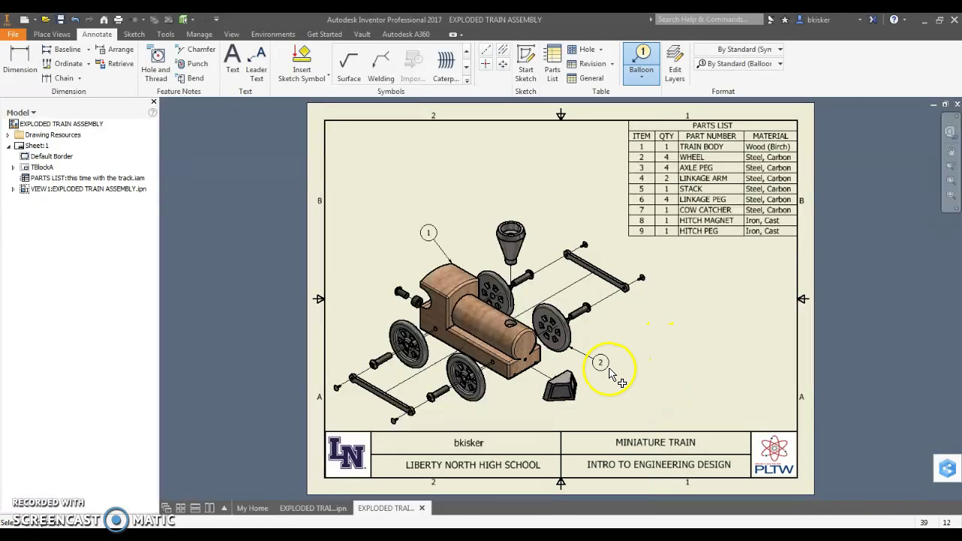
left_click(469, 388)
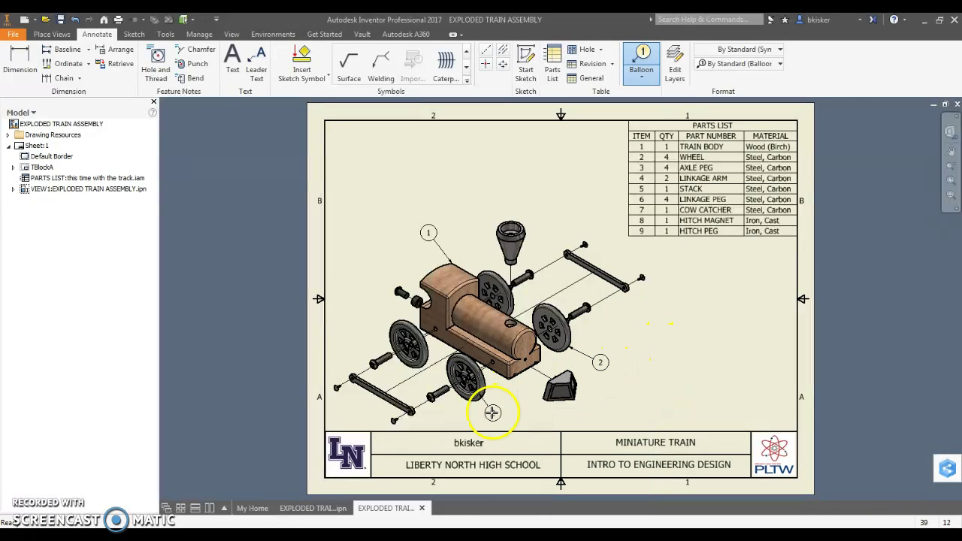
left_click(510, 417)
right_click(511, 417)
left_click(560, 416)
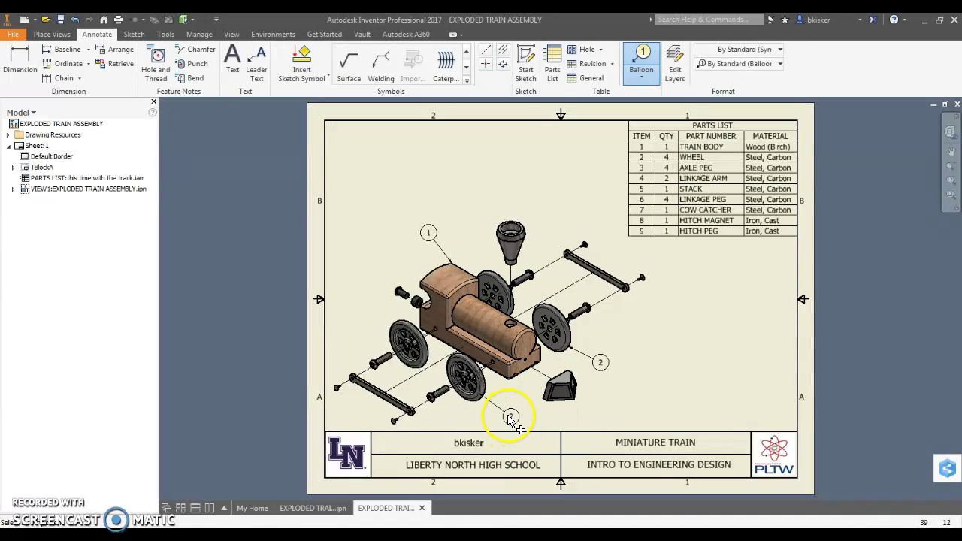
left_click(75, 18)
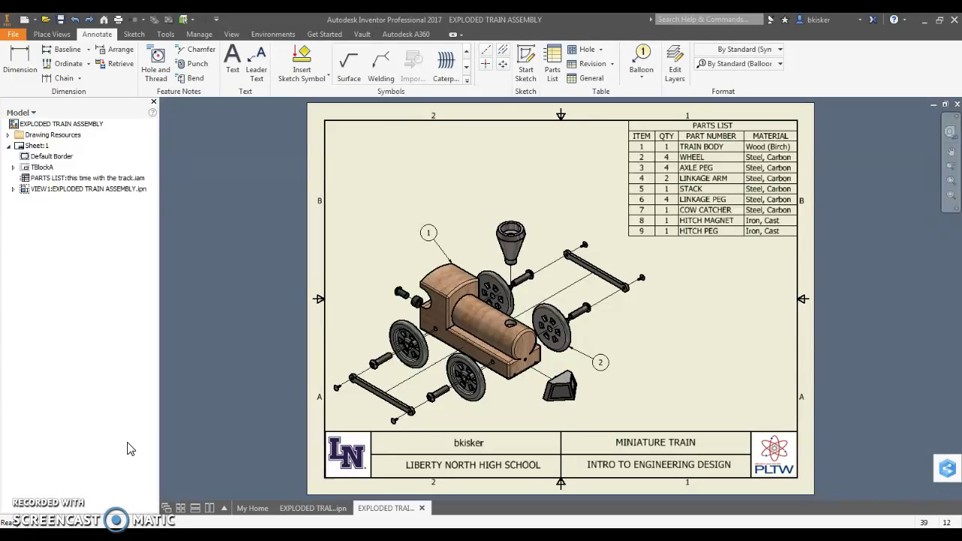
left_click(755, 218)
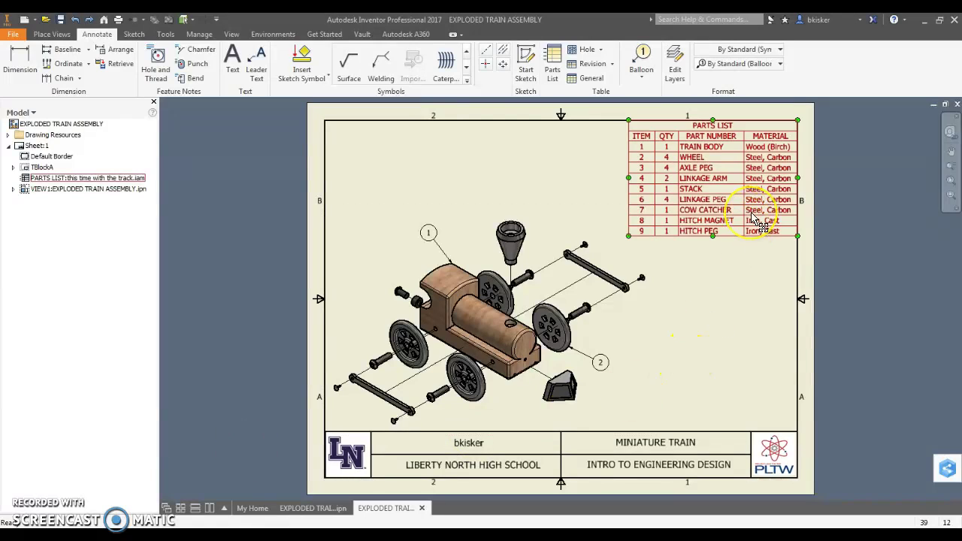
left_click(726, 279)
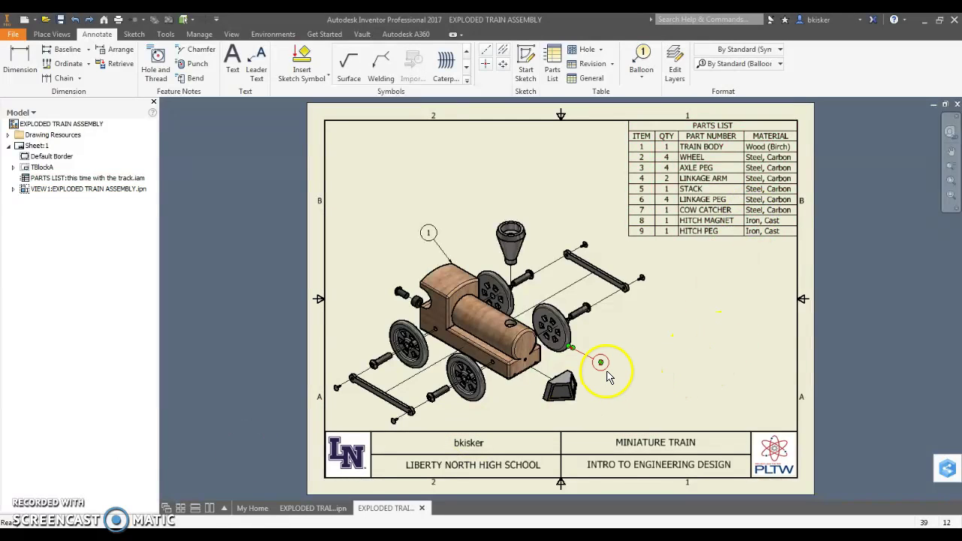